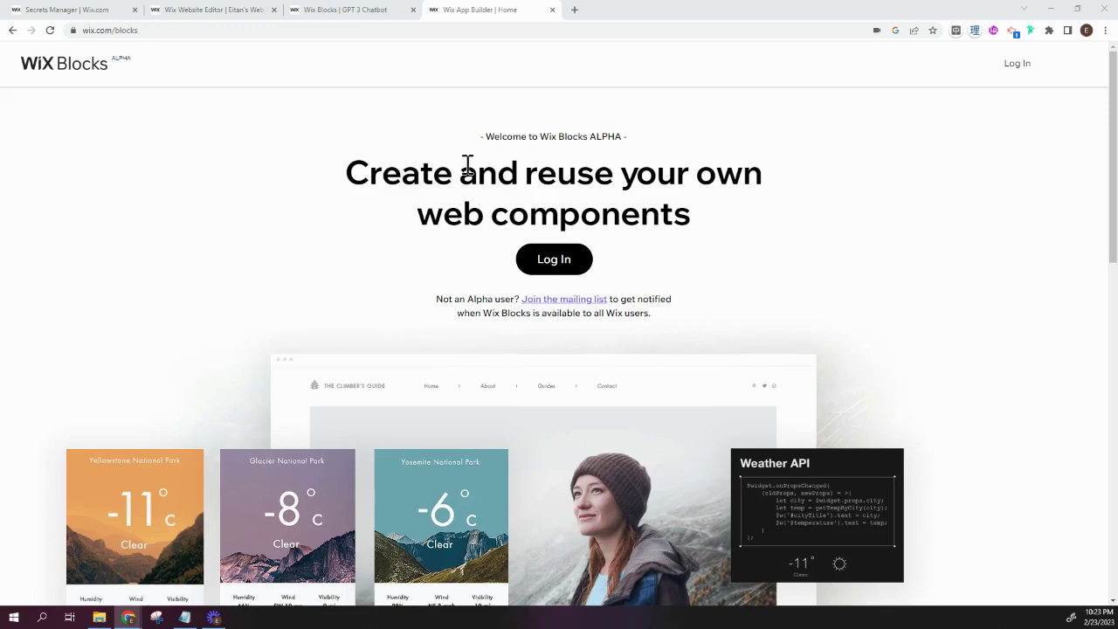
# View the GPT 3 Chatbot widget's public and backend code in Wix Blocks, then return to the site editor.
pyautogui.moveTo(488, 137); pyautogui.dragTo(597, 137)
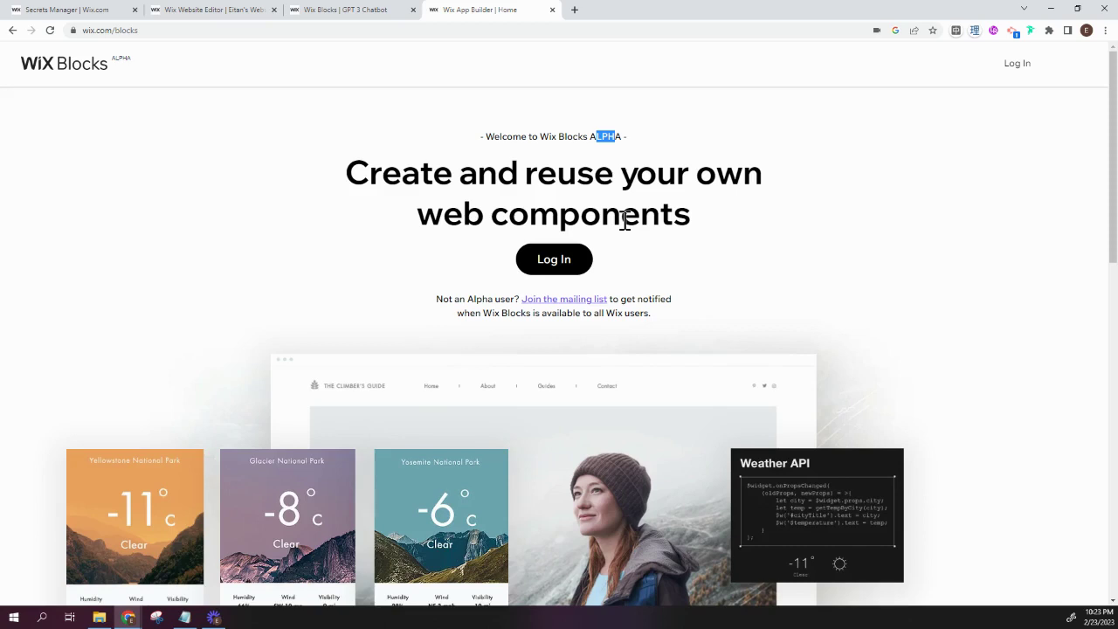
pyautogui.click(318, 15)
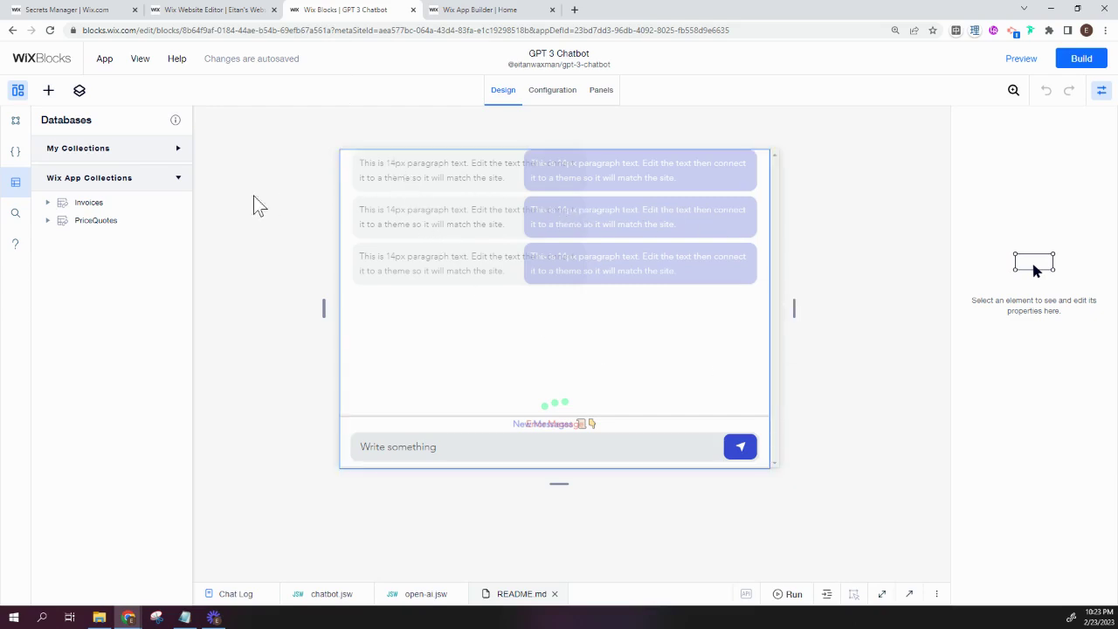
pyautogui.click(15, 152)
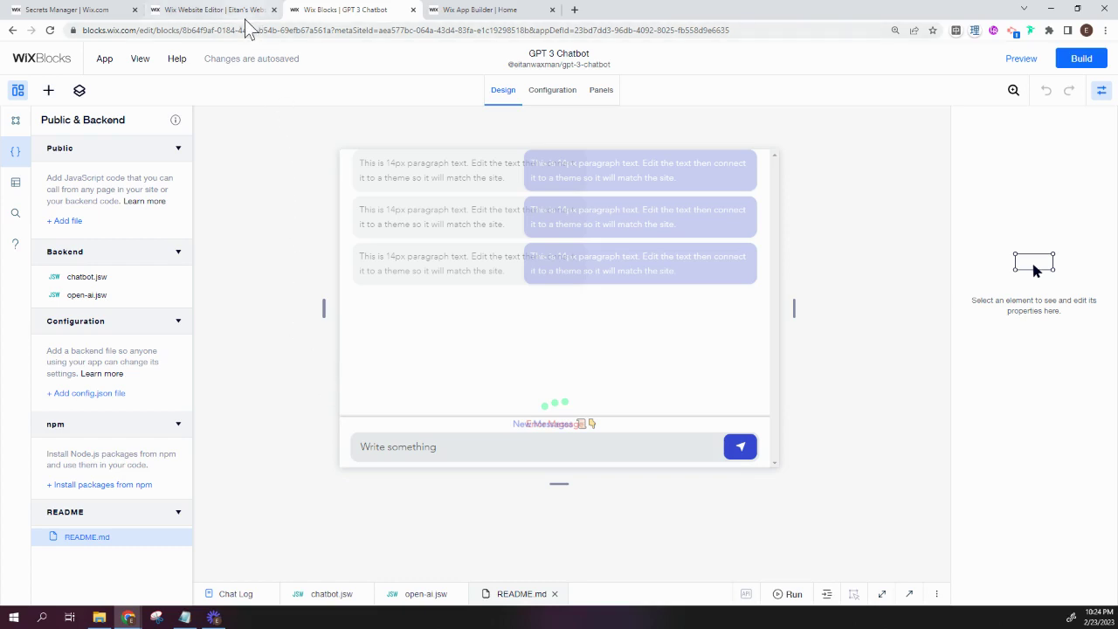
pyautogui.click(214, 9)
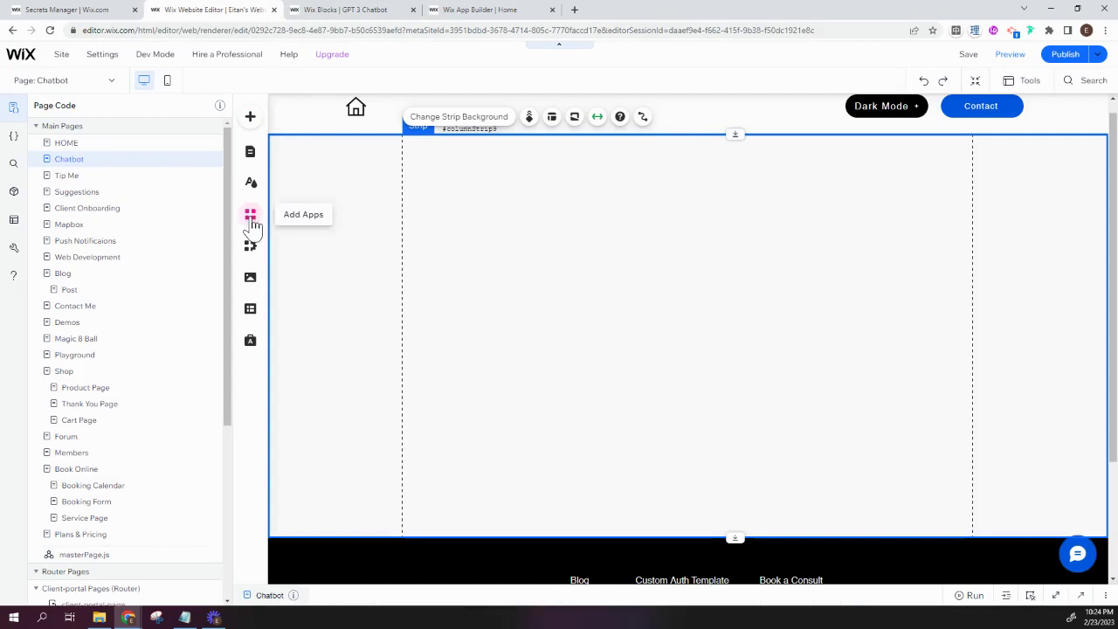
# Install the GPT 3 Chatbot app from the site's Private Apps.
pyautogui.click(251, 218)
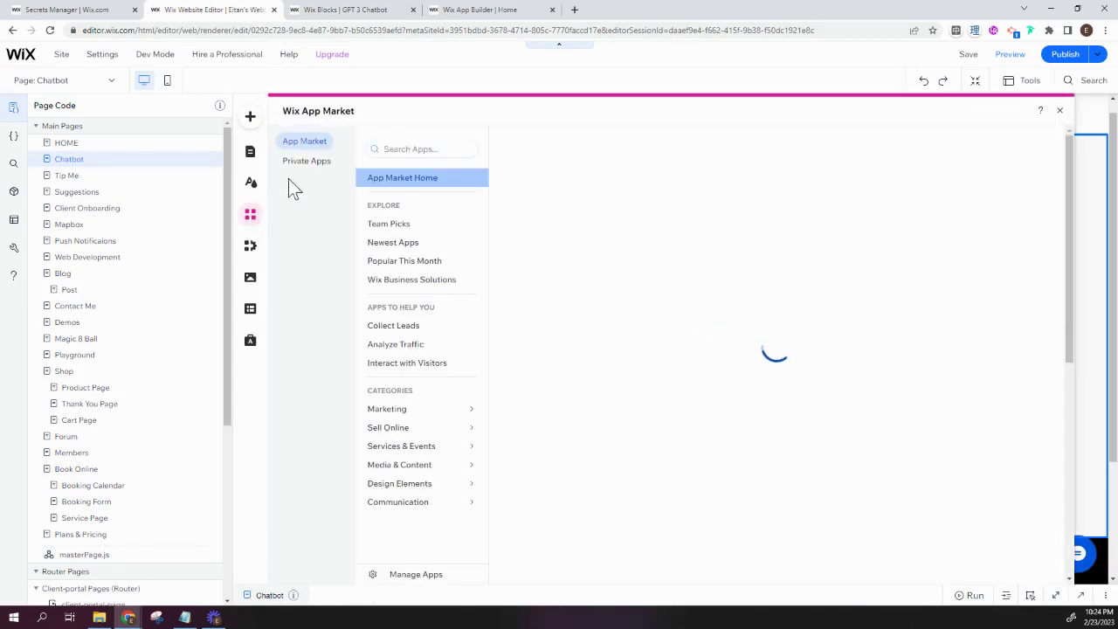
pyautogui.click(300, 162)
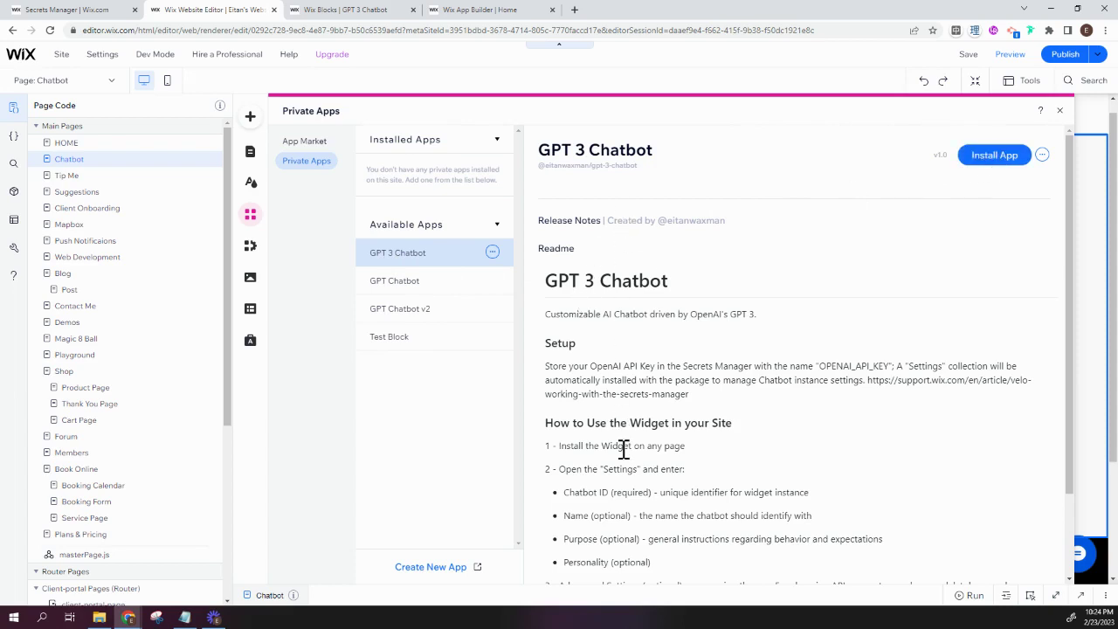
pyautogui.scroll(-1, 624, 449)
pyautogui.scroll(1, 623, 449)
pyautogui.click(1001, 161)
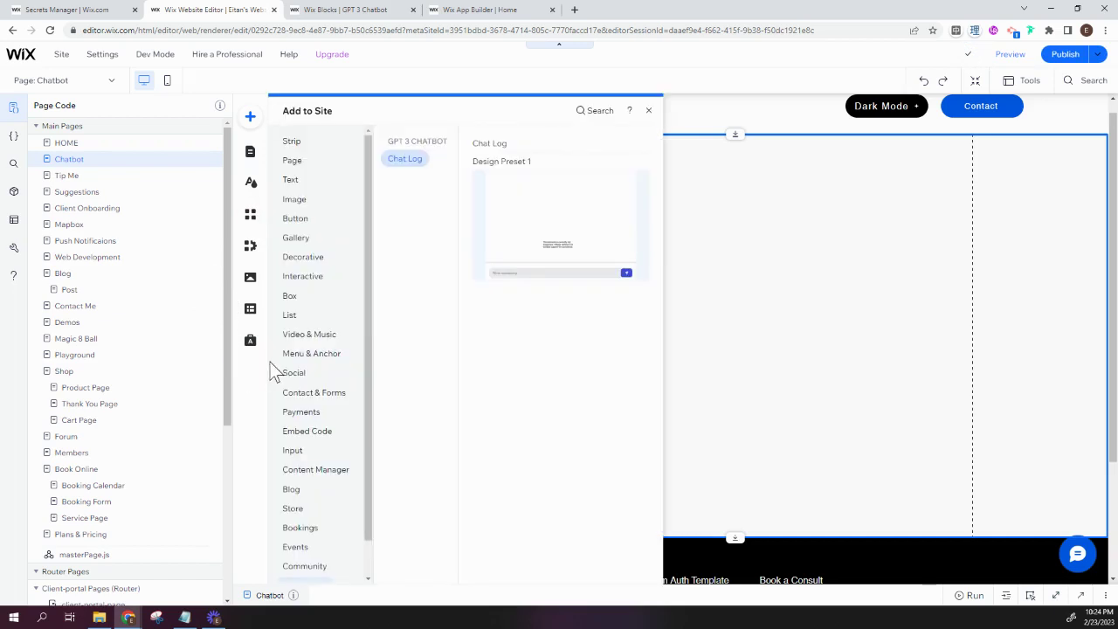
# Add the GPT 3 Chatbot Chat Log preset from My Widgets to the Chatbot page.
pyautogui.click(306, 353)
pyautogui.scroll(-1, 297, 358)
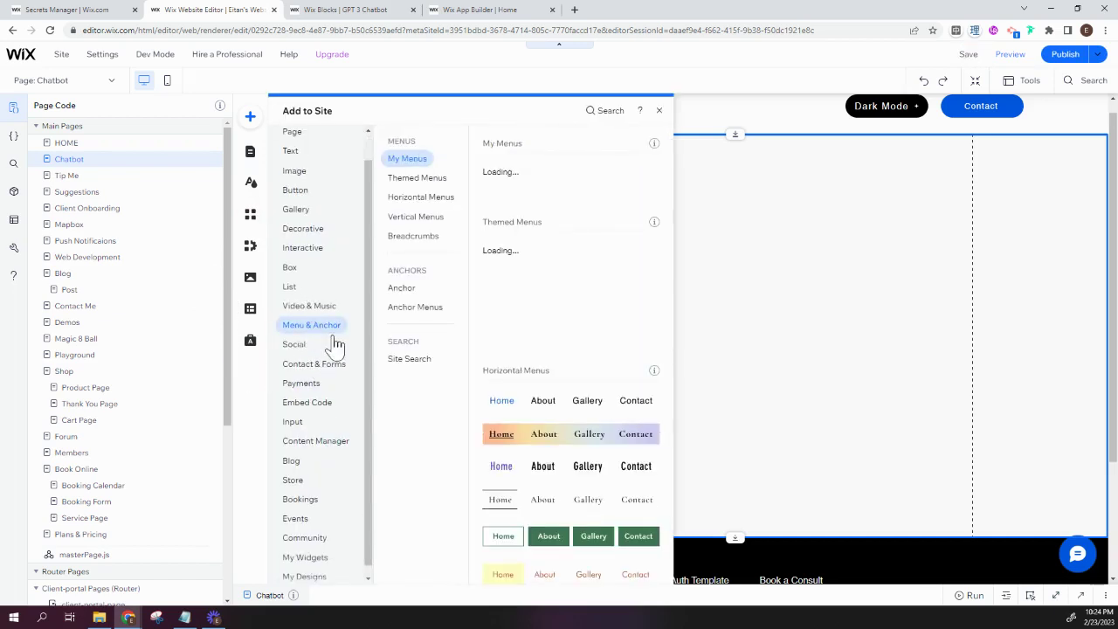
pyautogui.scroll(1, 306, 331)
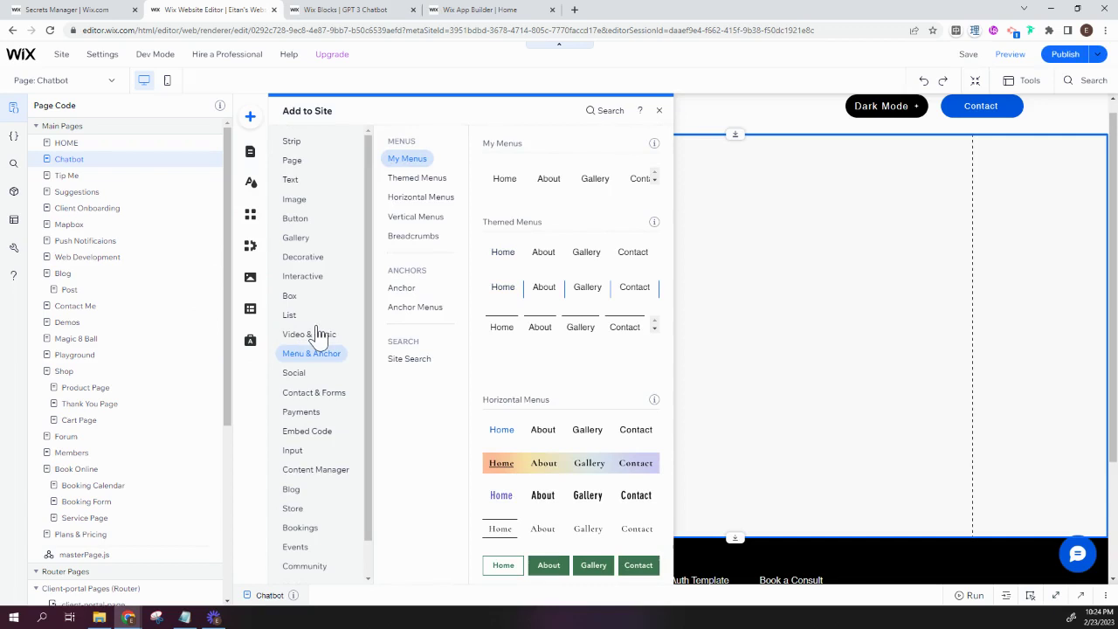
pyautogui.scroll(-2, 318, 319)
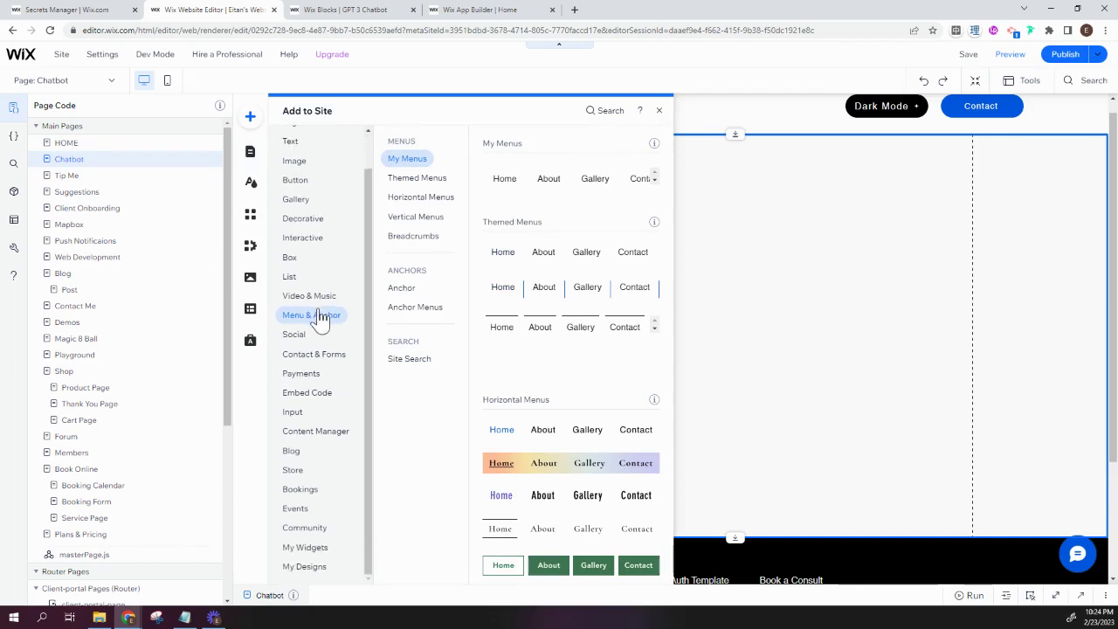
pyautogui.click(325, 552)
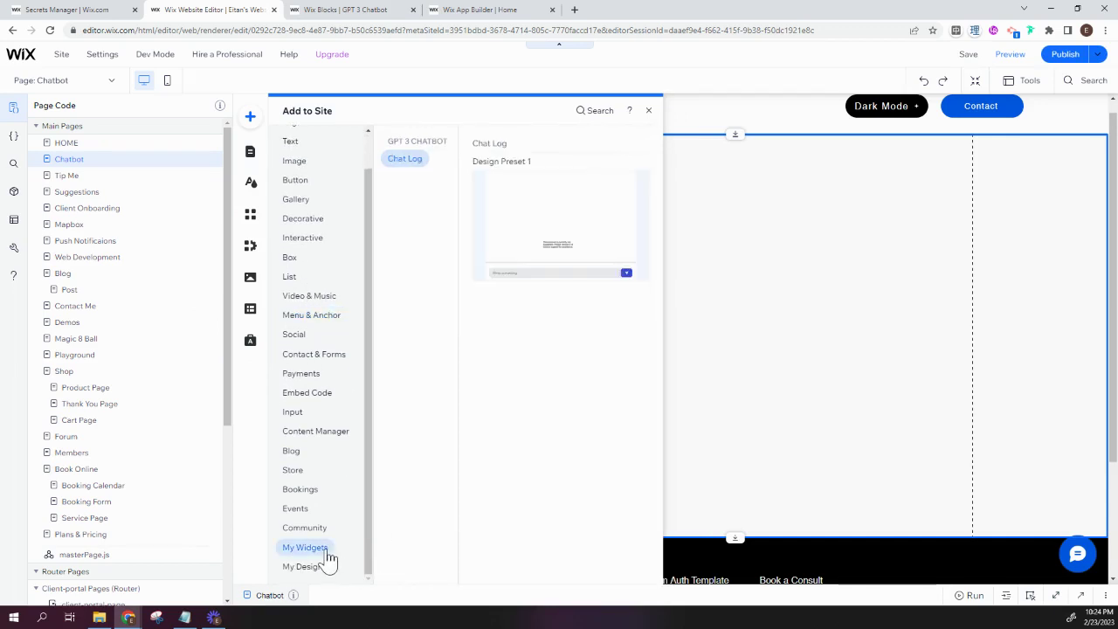
pyautogui.click(563, 236)
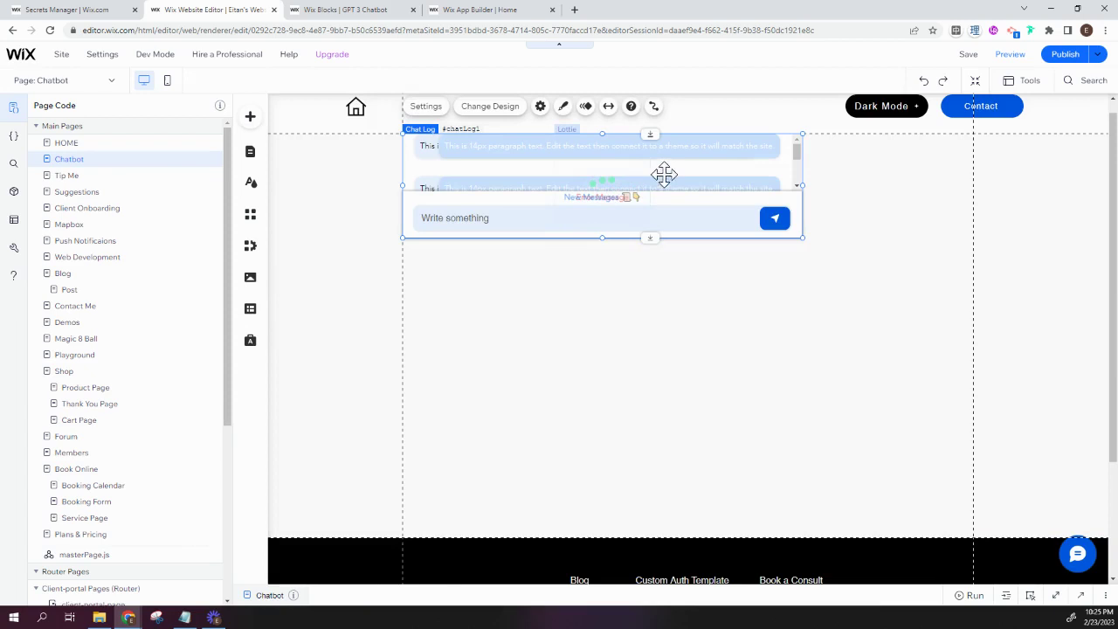
# Move the chat container box down-right and stretch it taller to about 686 × 391.
pyautogui.click(794, 187)
pyautogui.click(794, 187)
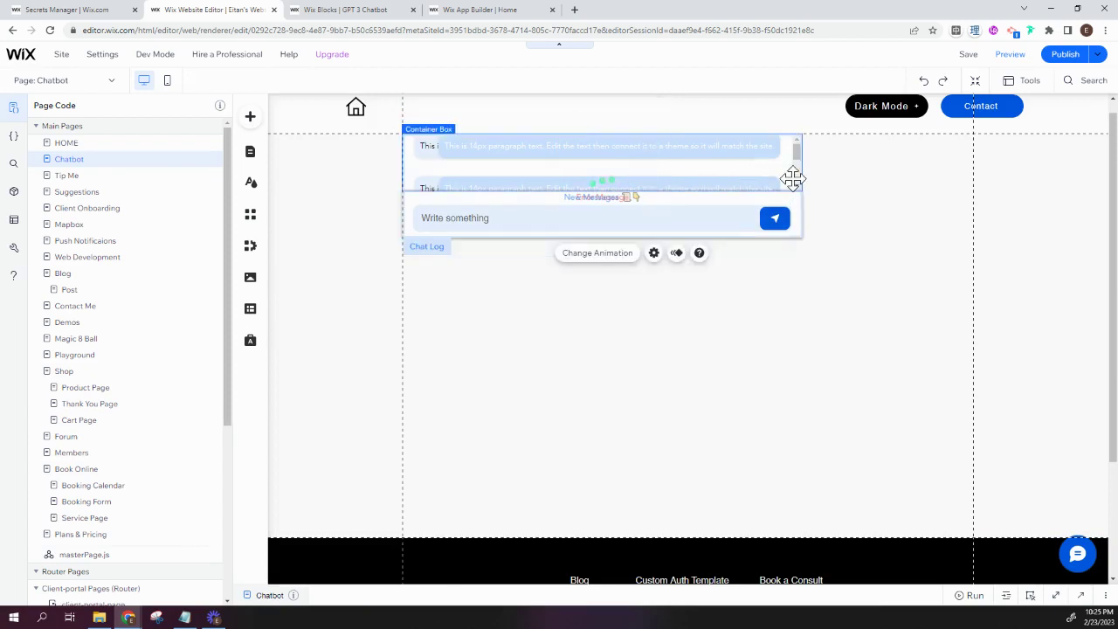
pyautogui.moveTo(802, 187); pyautogui.dragTo(786, 283)
pyautogui.scroll(-2, 693, 297)
pyautogui.scroll(1, 711, 262)
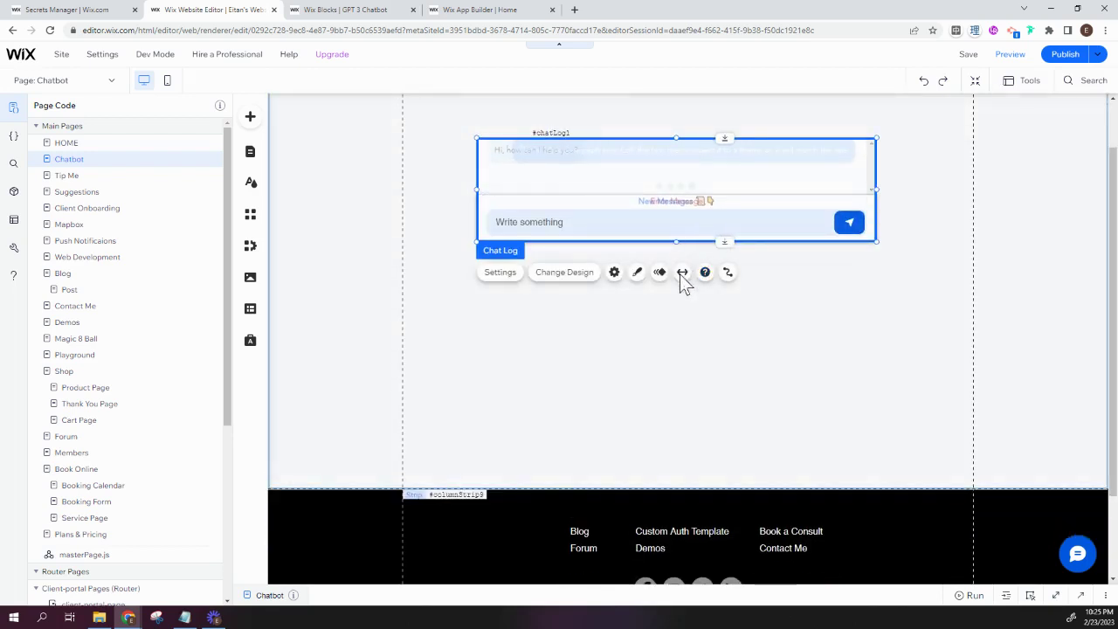
pyautogui.moveTo(681, 272); pyautogui.dragTo(681, 416)
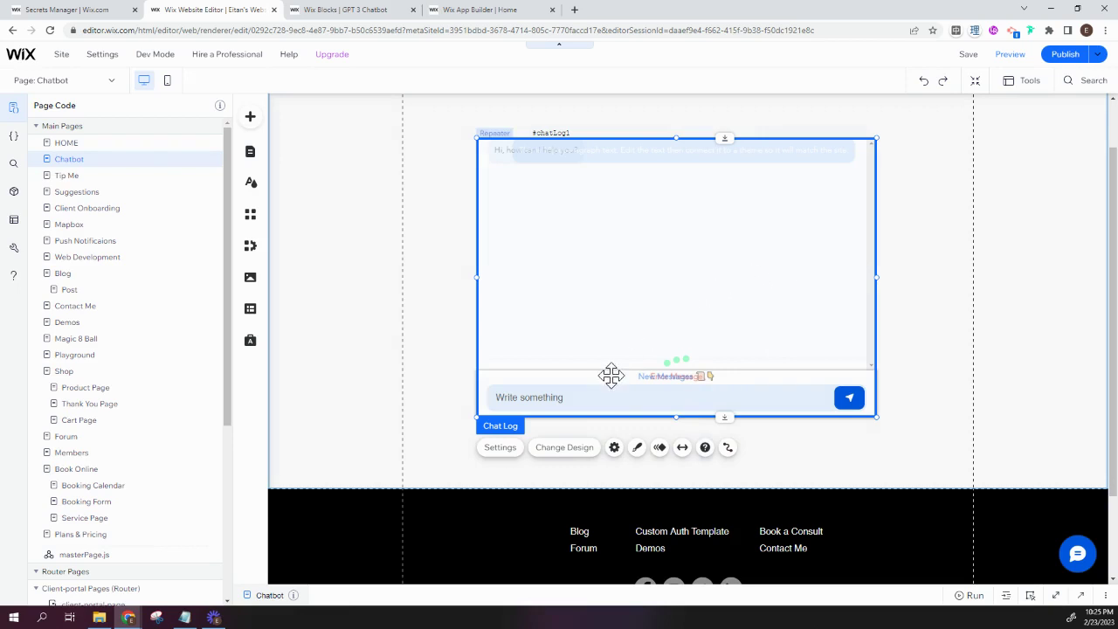
# In the chat widget settings, set Chatbot ID 1234567 and enter a new bot name.
pyautogui.click(501, 447)
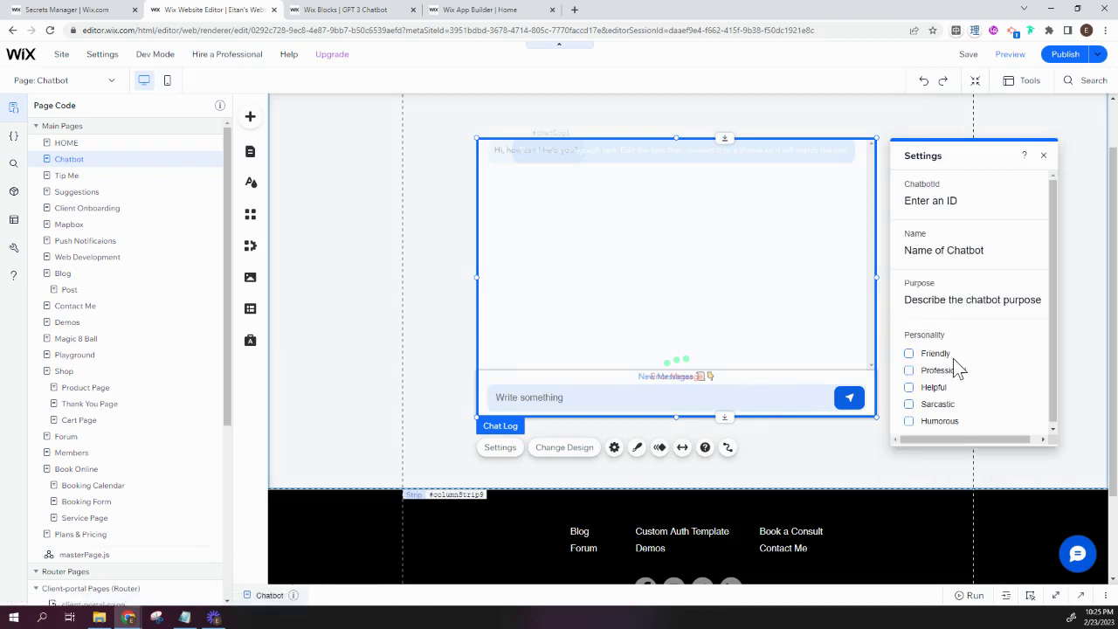
pyautogui.click(954, 201)
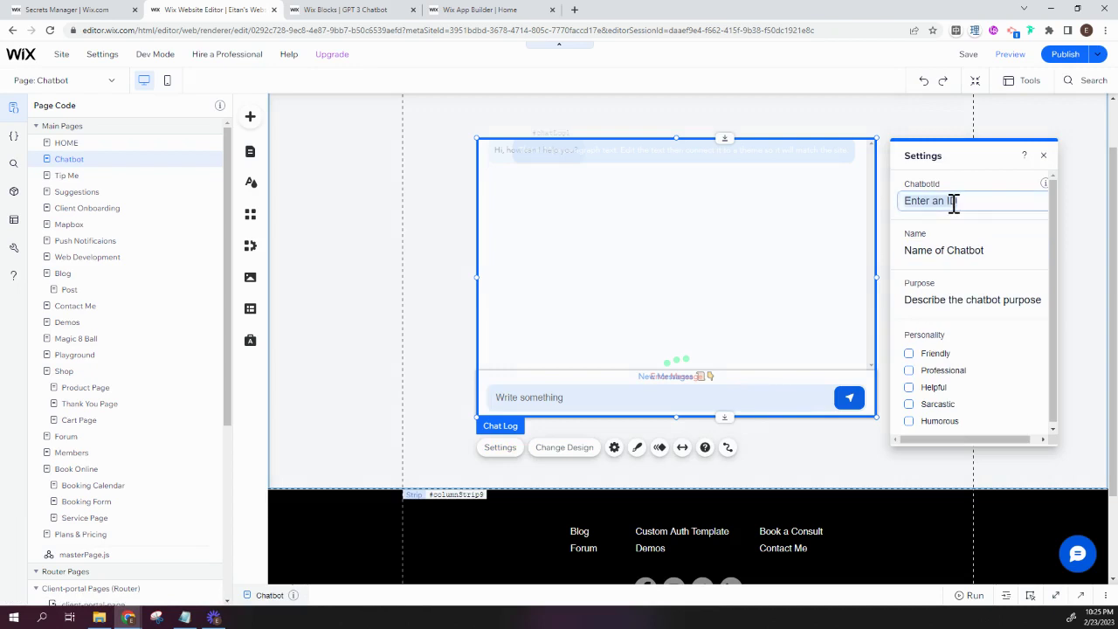
pyautogui.write('1234567')
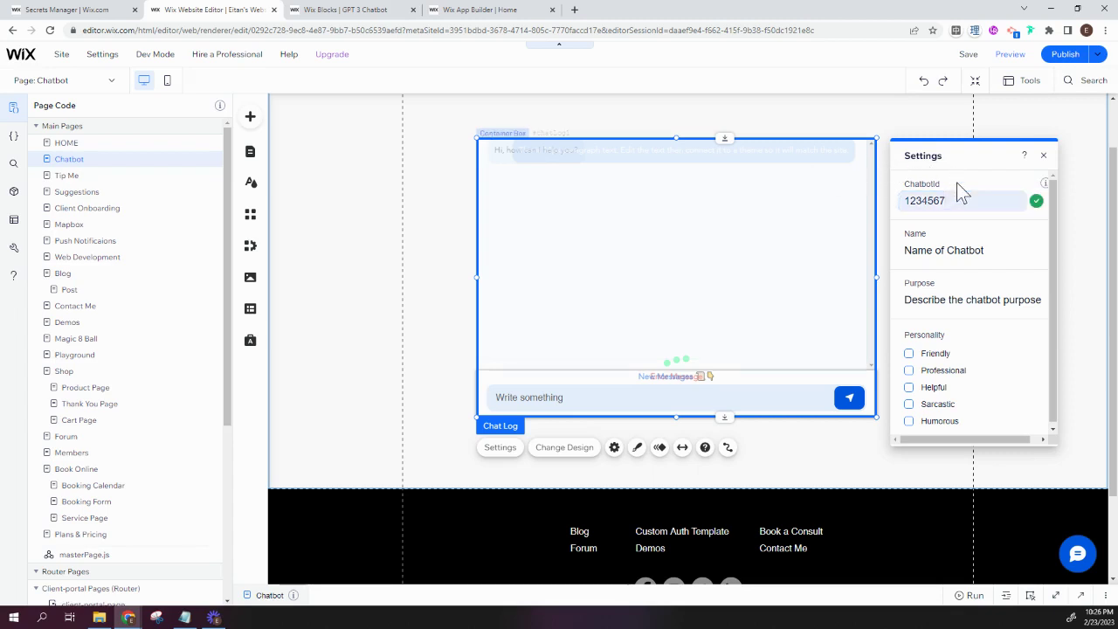
pyautogui.click(946, 214)
pyautogui.click(983, 252)
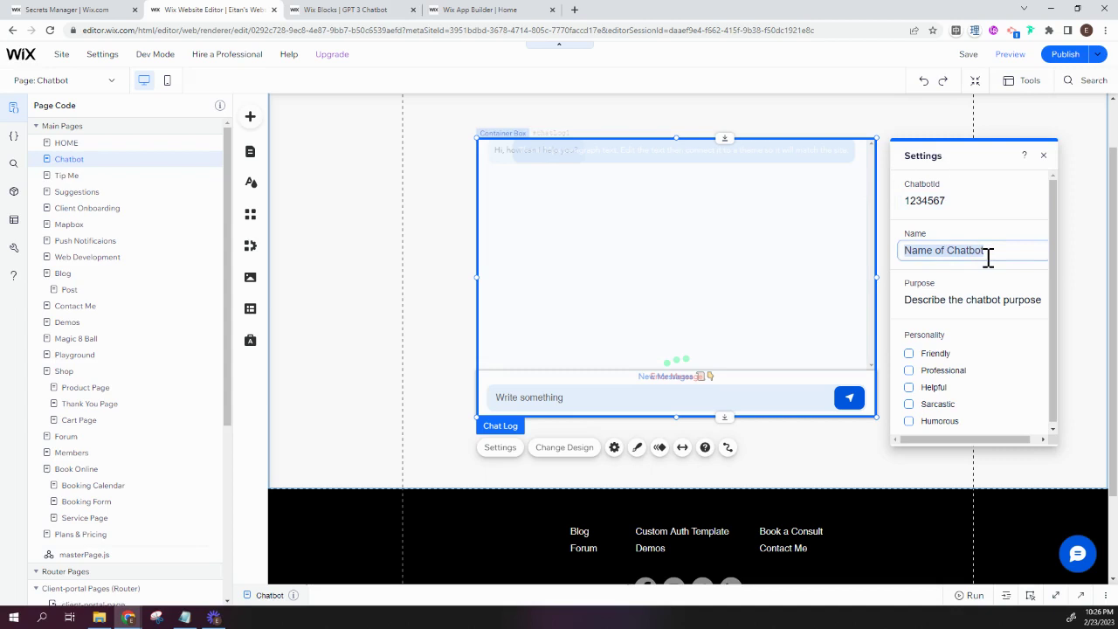
pyautogui.write("Eitan's")
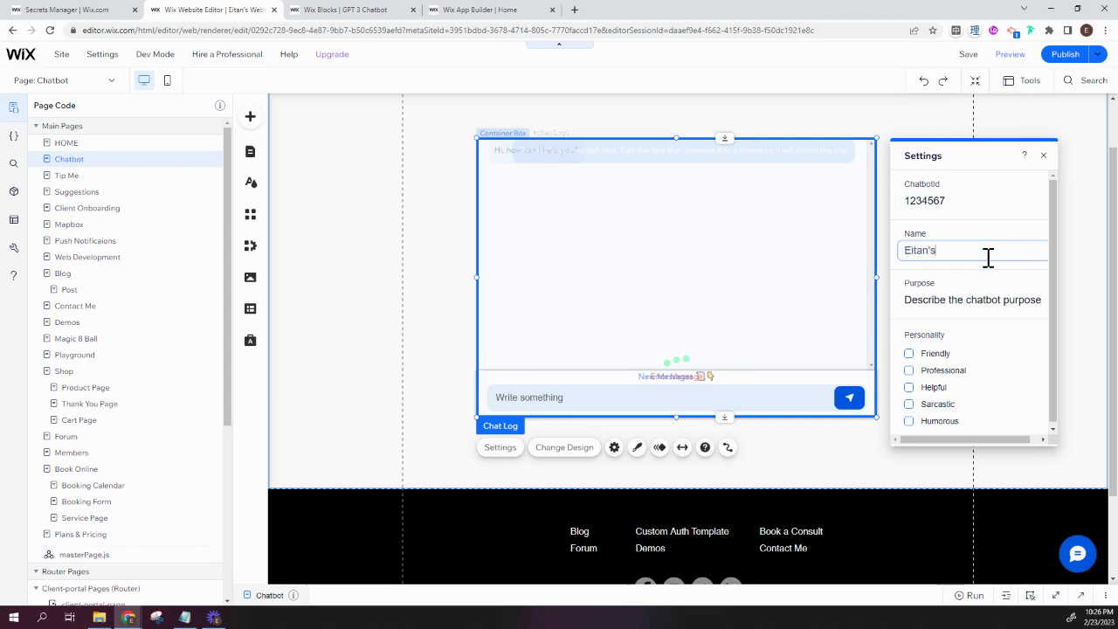
pyautogui.write('Helper')
pyautogui.press('Return')
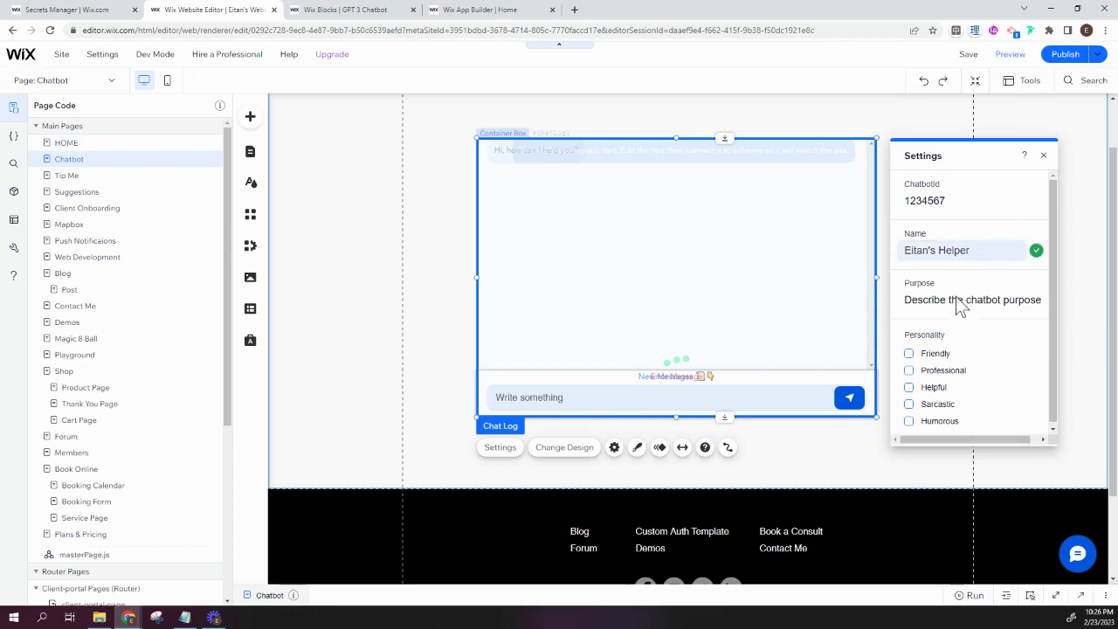
# Set the purpose to 'To help people visting my website' and tick Friendly, Professional, Helpful.
pyautogui.click(953, 298)
pyautogui.write('T')
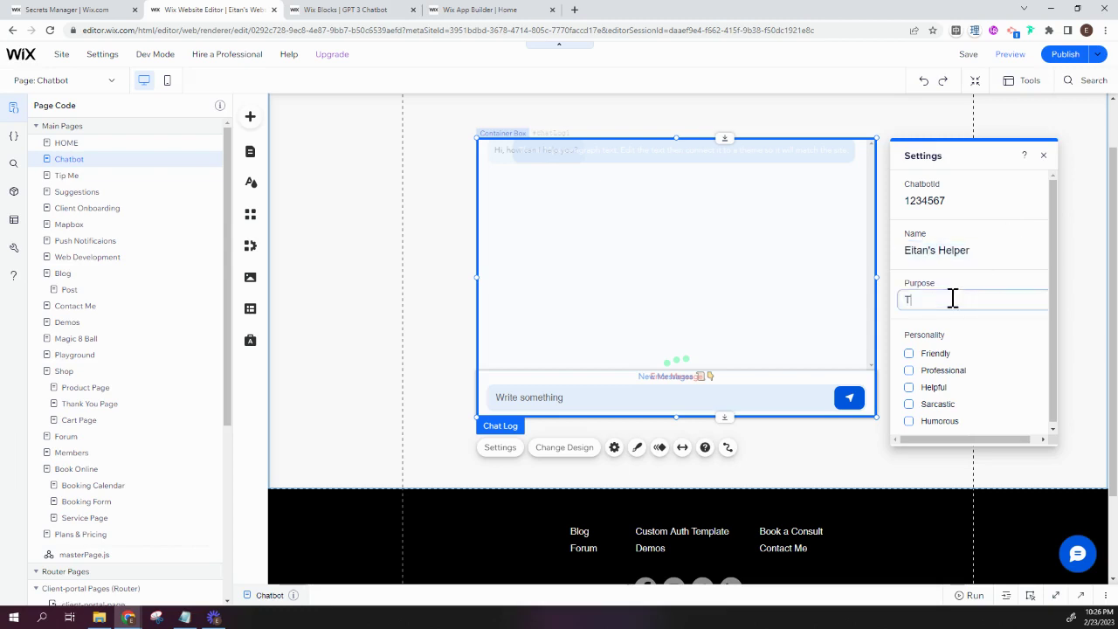
pyautogui.write('o help people vi')
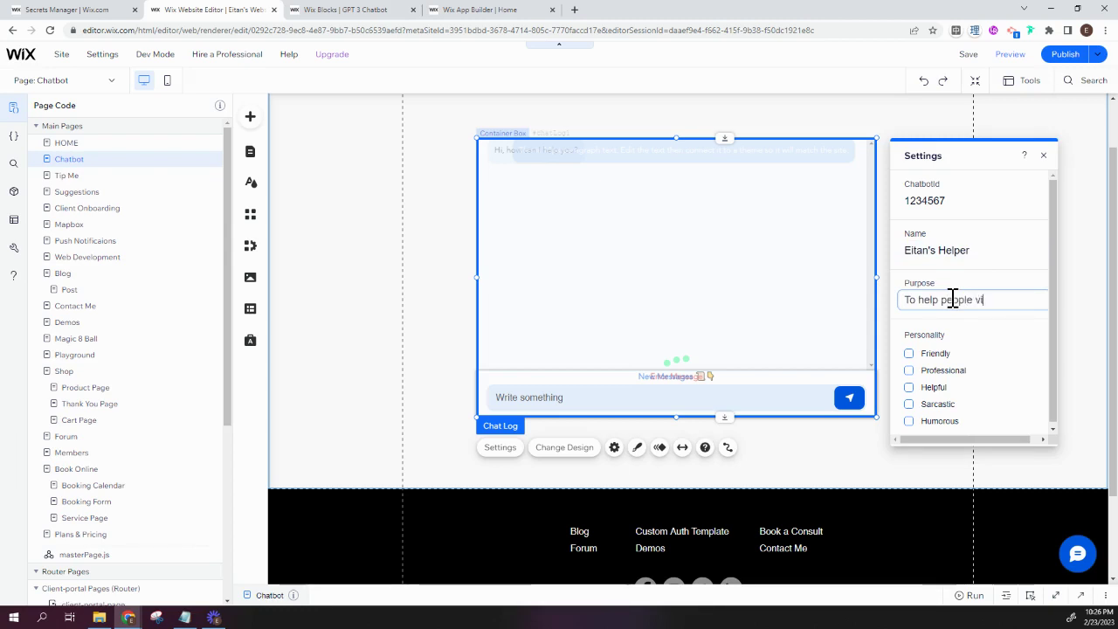
pyautogui.write('sting my website')
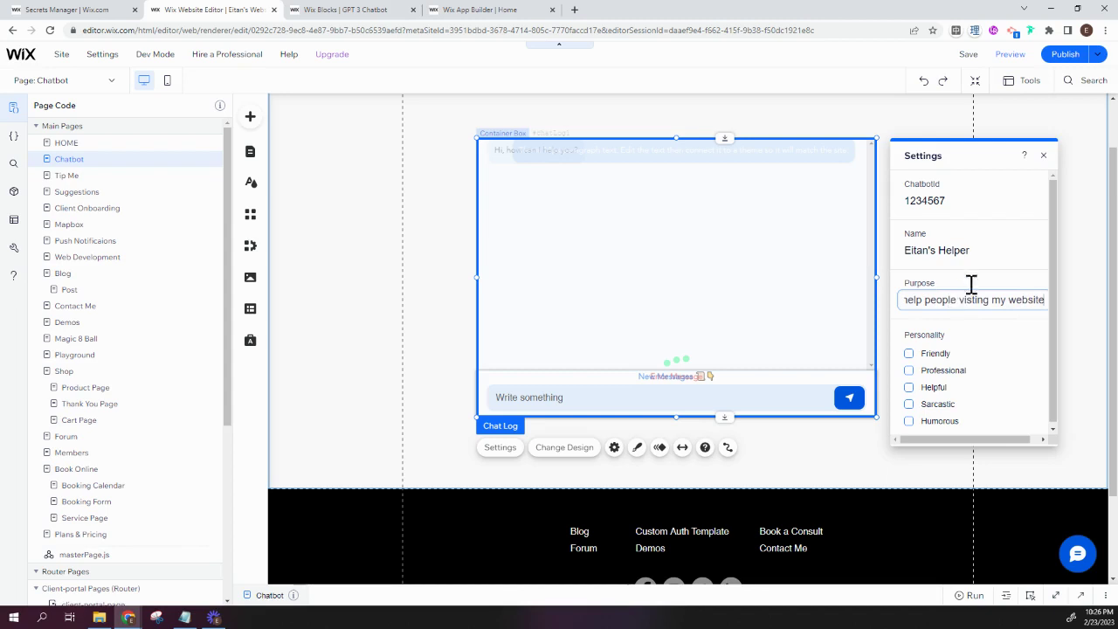
pyautogui.click(982, 278)
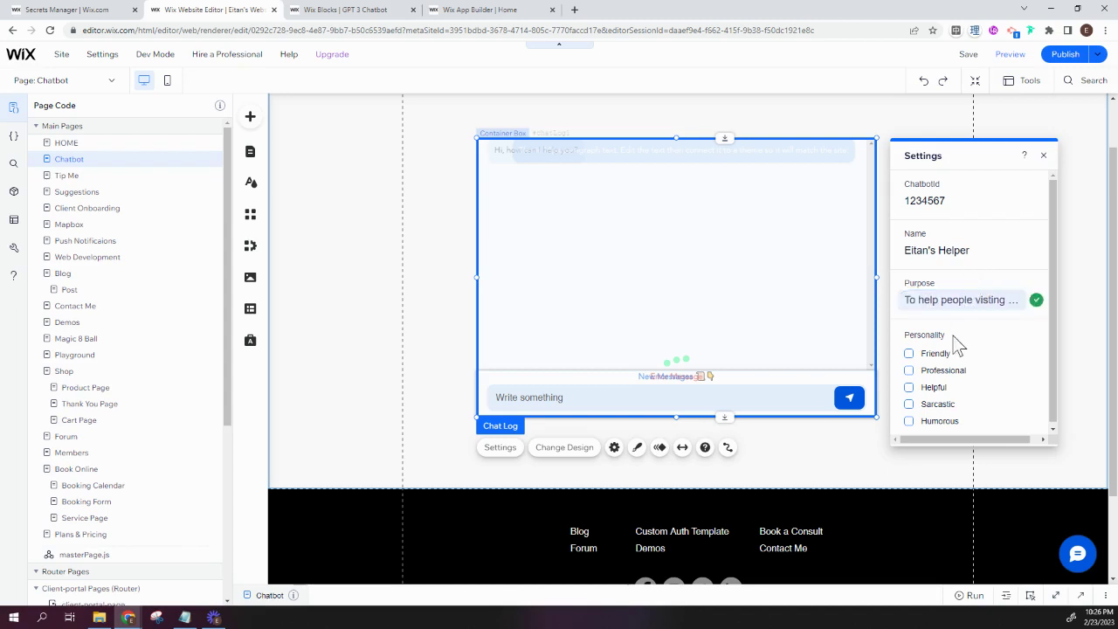
pyautogui.click(908, 353)
pyautogui.click(909, 370)
pyautogui.click(909, 387)
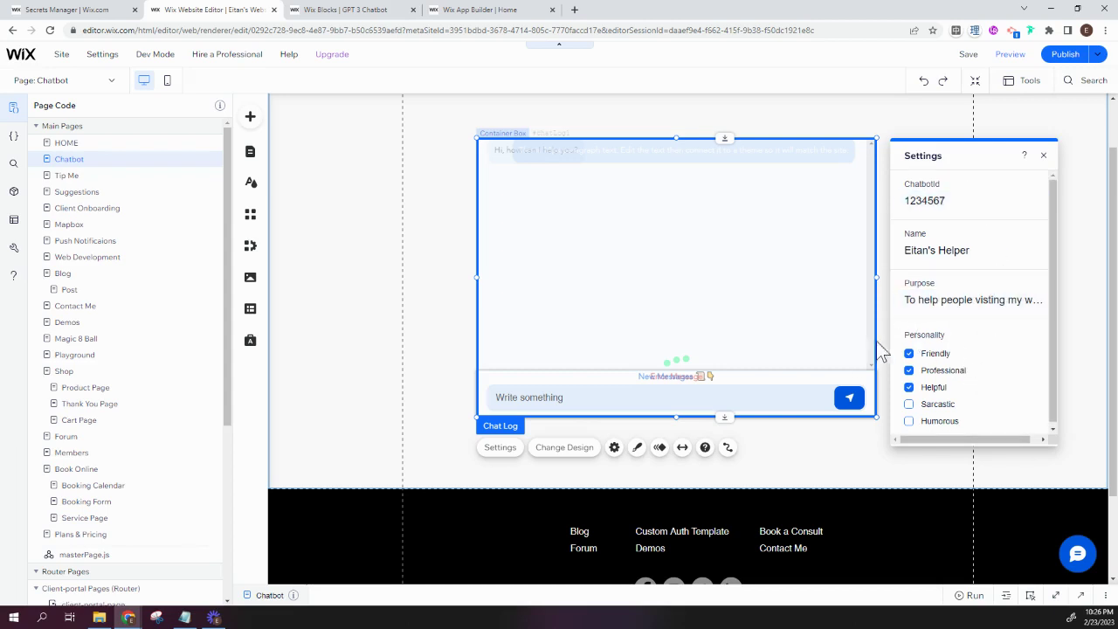
# Open the chatbot's advanced settings to review text-davinci-003, 500 tokens and temperature 5.
pyautogui.click(617, 455)
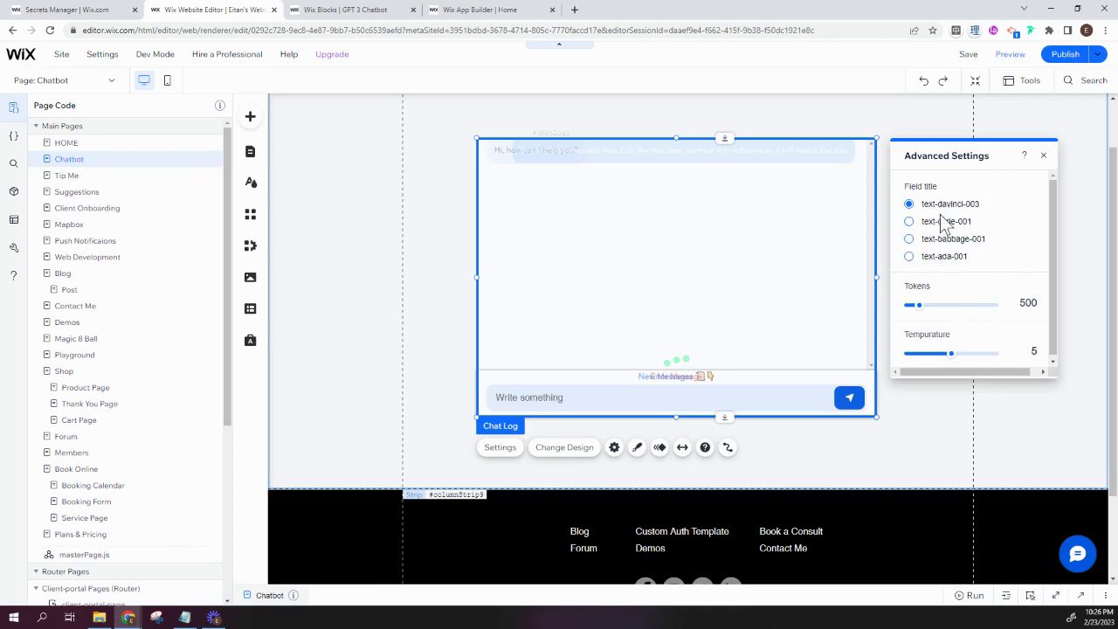
pyautogui.scroll(-1, 943, 234)
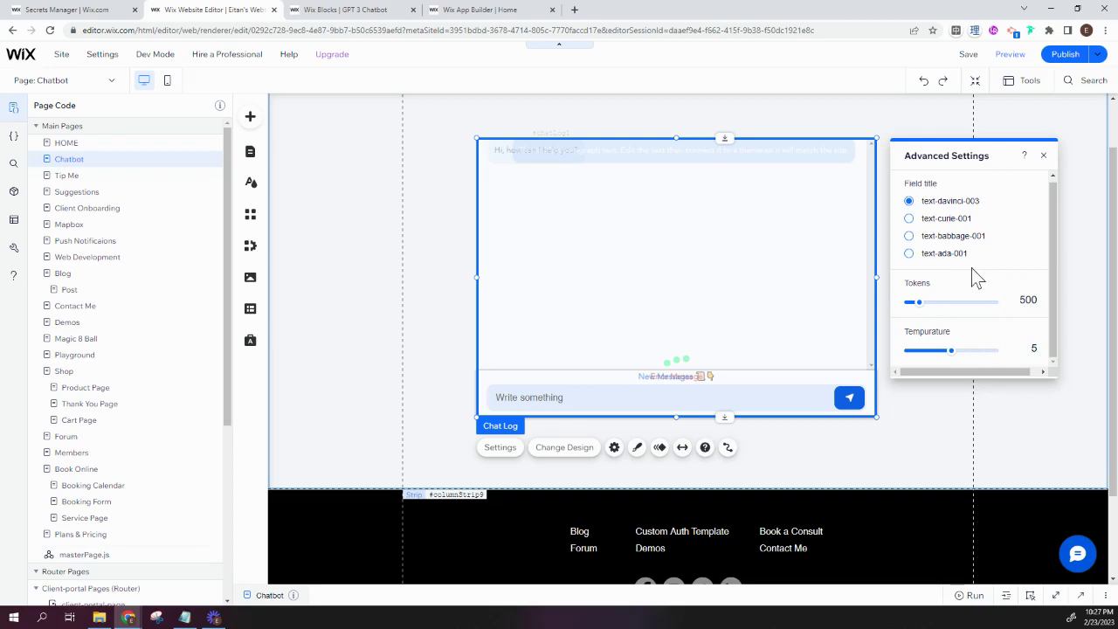
# Close the advanced settings, publish the site, and dismiss the Congratulations dialog.
pyautogui.click(1044, 159)
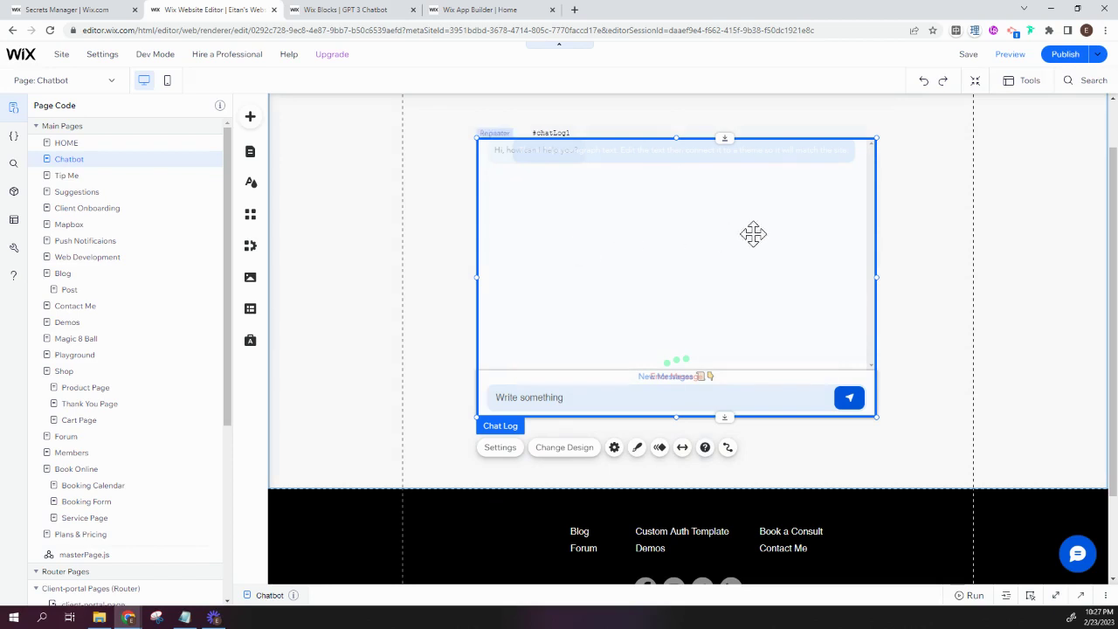
pyautogui.moveTo(1069, 70)
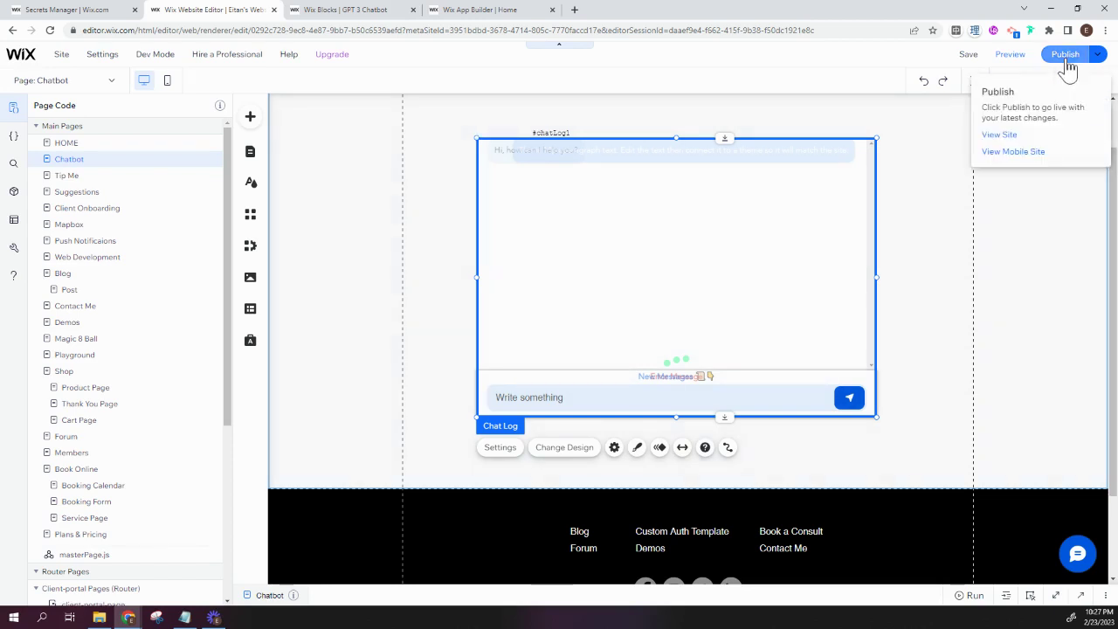
pyautogui.click(1067, 66)
pyautogui.scroll(-2, 836, 232)
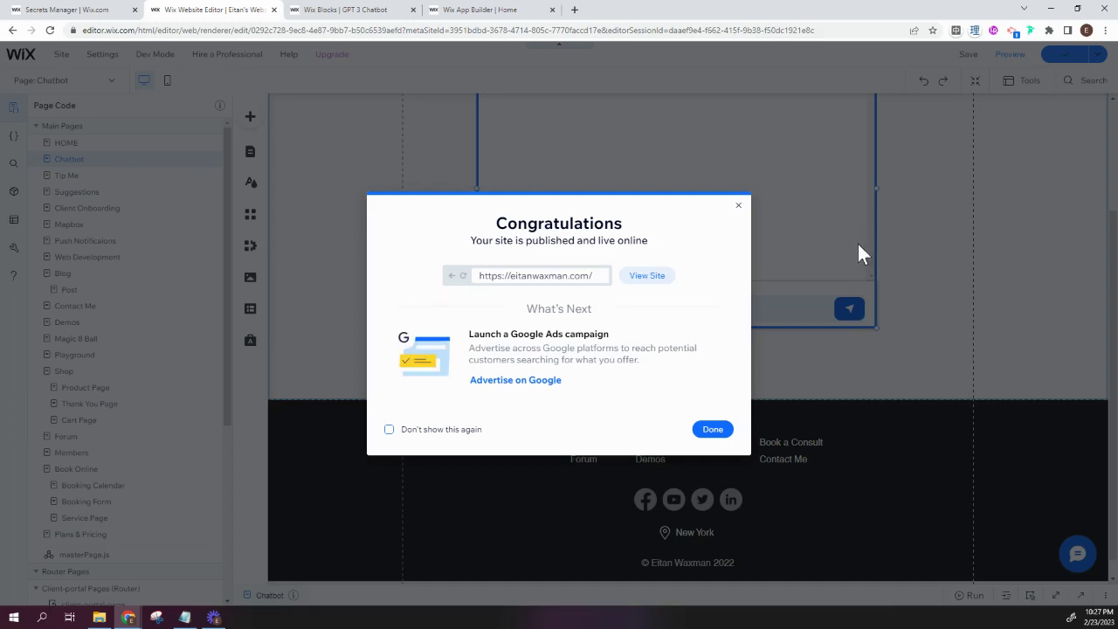
pyautogui.click(713, 429)
pyautogui.scroll(3, 742, 343)
pyautogui.scroll(-1, 742, 343)
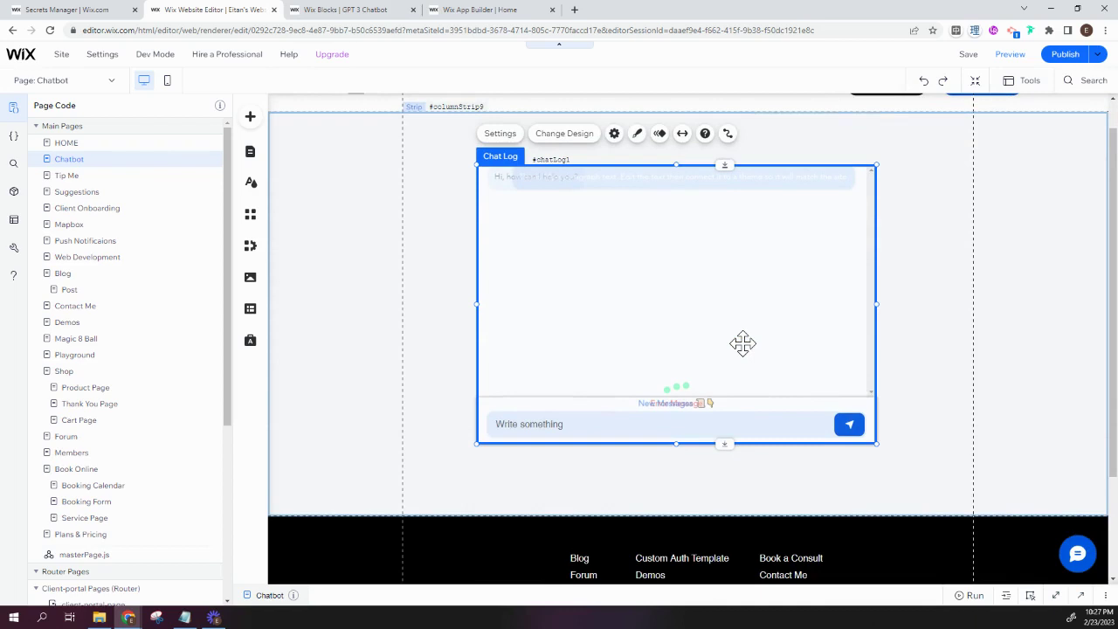
# Confirm in Secrets Manager that OPENAI_API_KEY has a stored value, closing it unchanged.
pyautogui.click(105, 12)
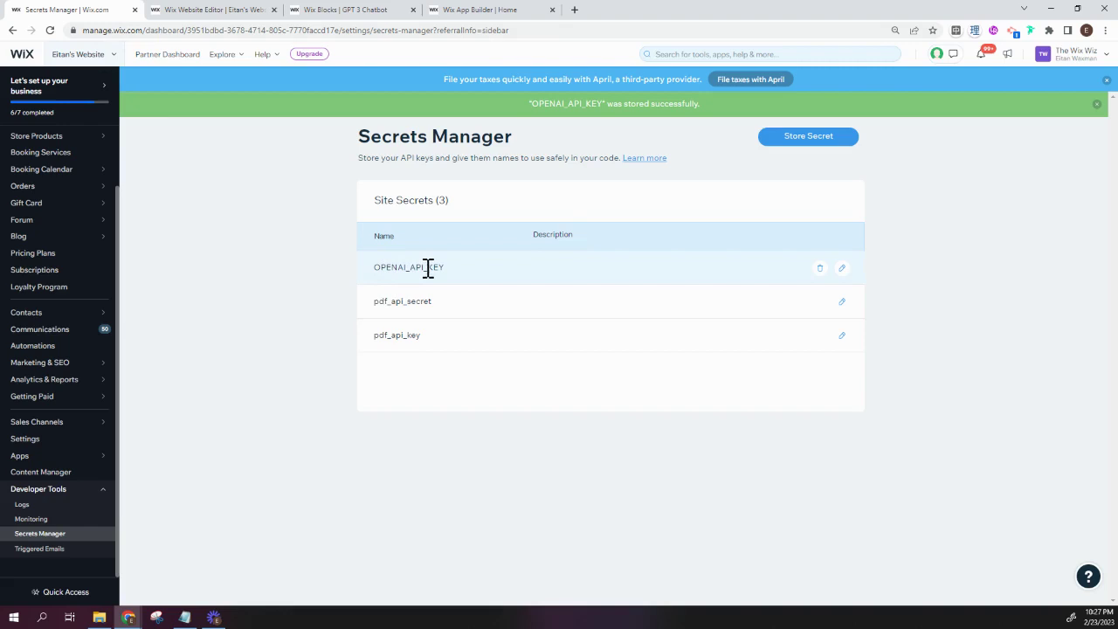
pyautogui.moveTo(441, 267); pyautogui.dragTo(371, 270)
pyautogui.click(841, 267)
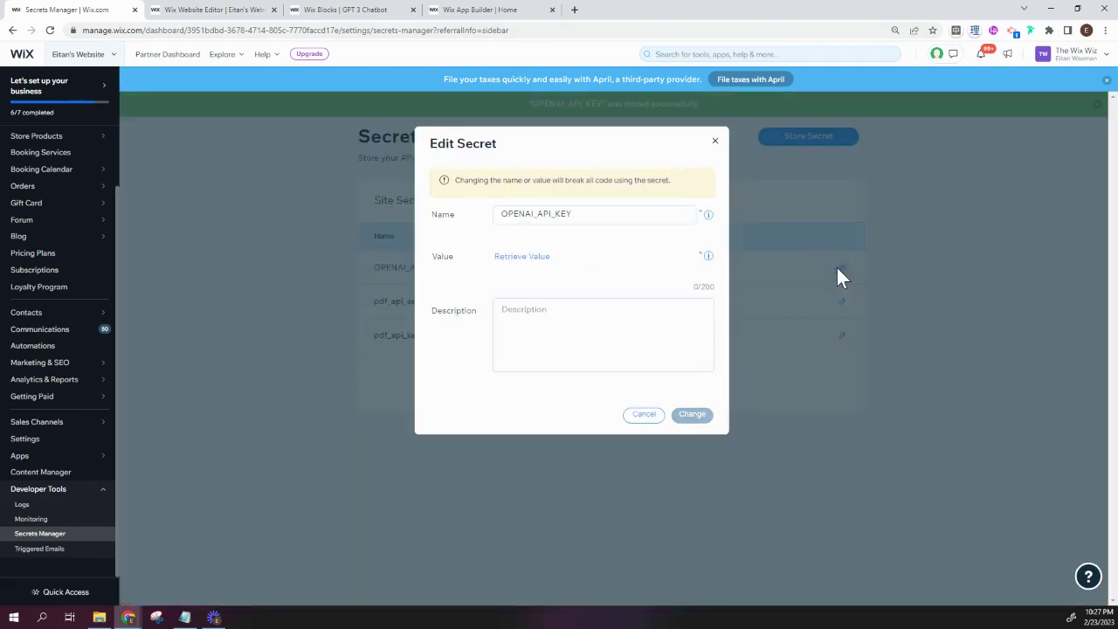
pyautogui.click(509, 259)
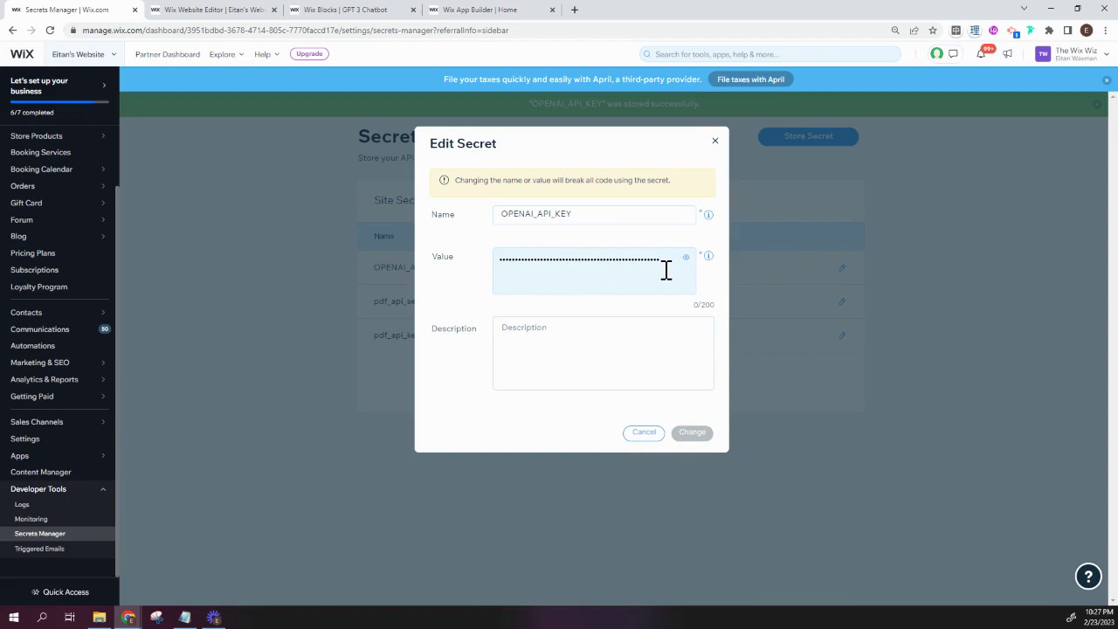
pyautogui.click(716, 143)
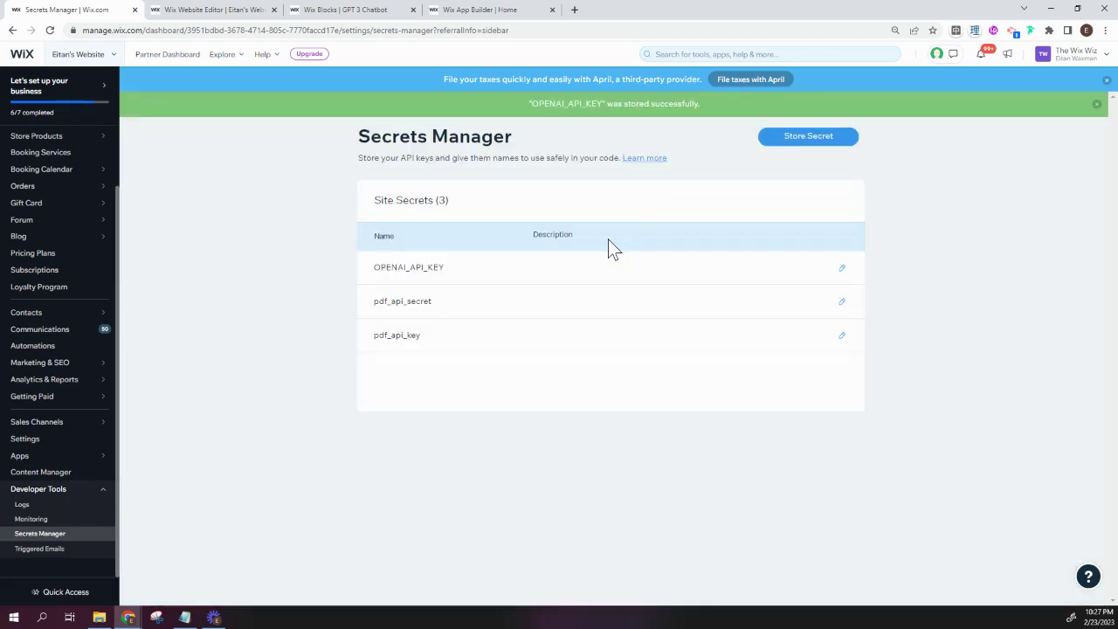
# Go to the live site's /chatbot page.
pyautogui.click(226, 10)
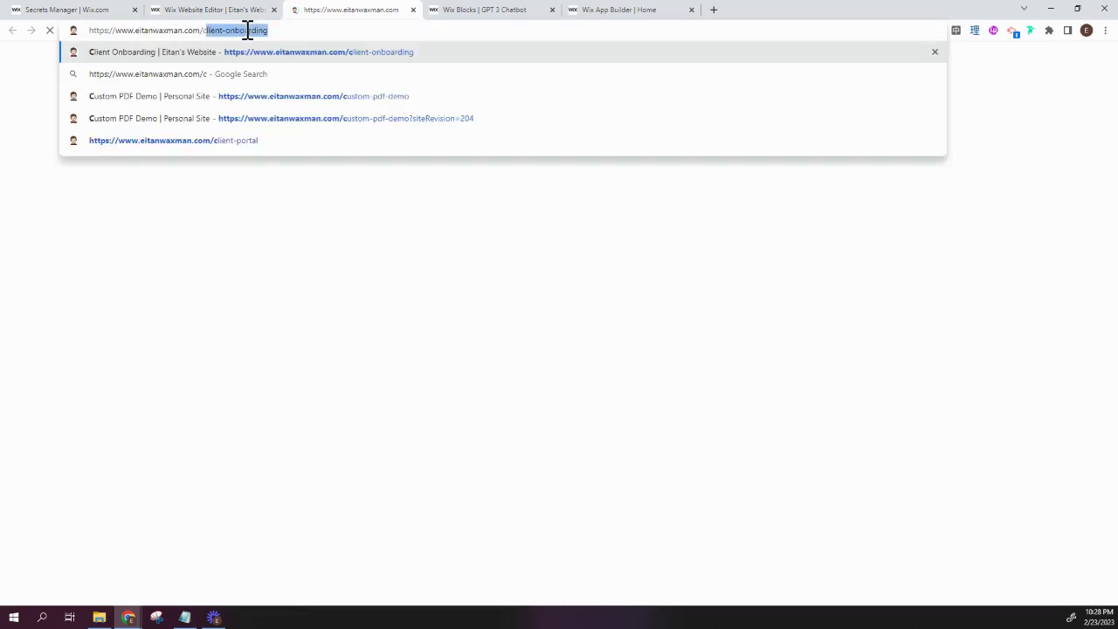
pyautogui.write('hatbot')
pyautogui.press('Return')
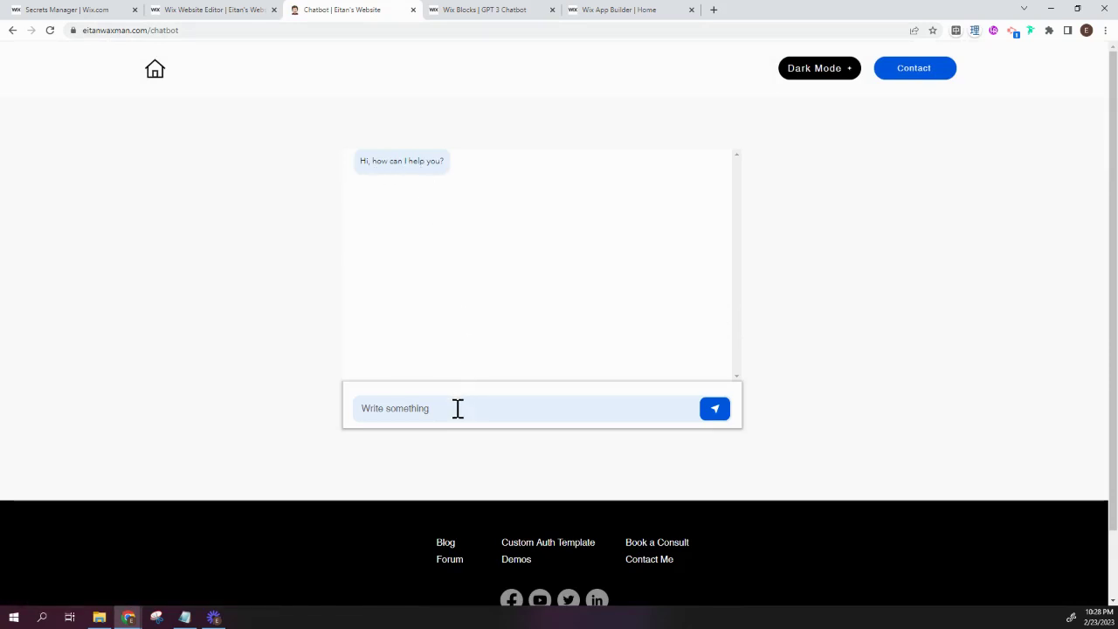
# Send "I'm looking for demos" to the chatbot and read its reply.
pyautogui.write("I'm look")
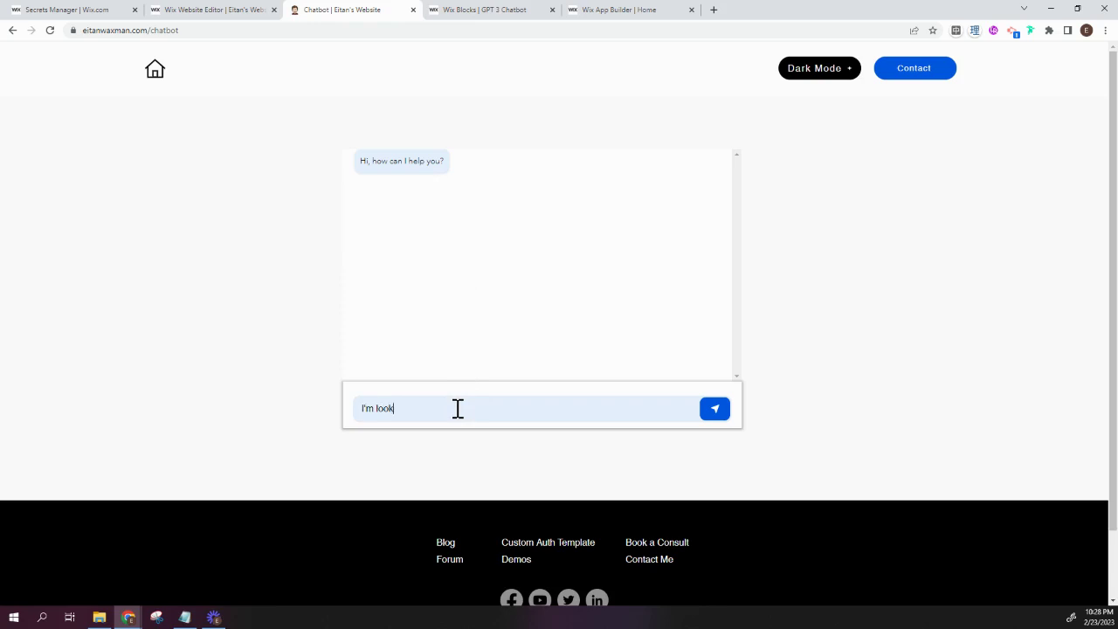
pyautogui.write('ing for demos')
pyautogui.press('Return')
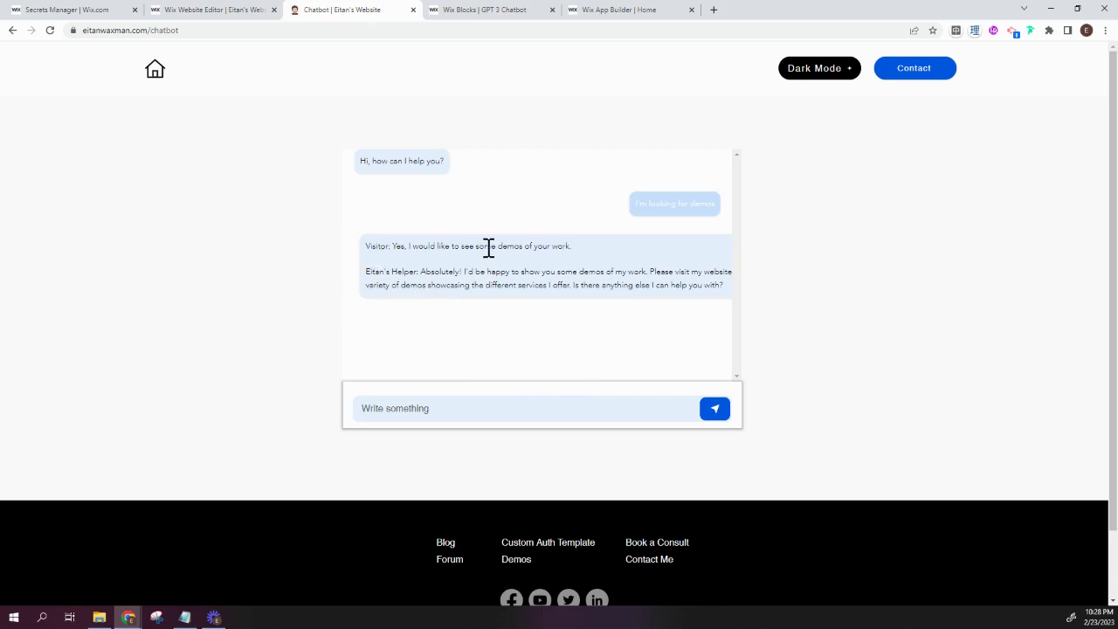
pyautogui.moveTo(392, 273); pyautogui.dragTo(514, 272)
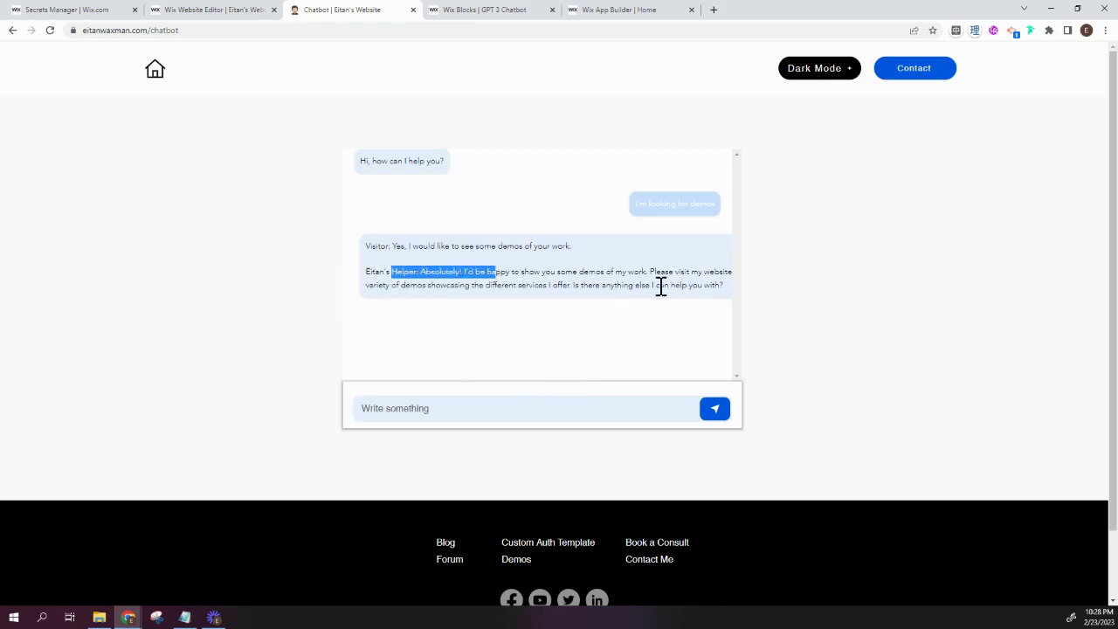
# Send "Thanks whats your favorite color?" and read the bot's request to rephrase.
pyautogui.click(503, 404)
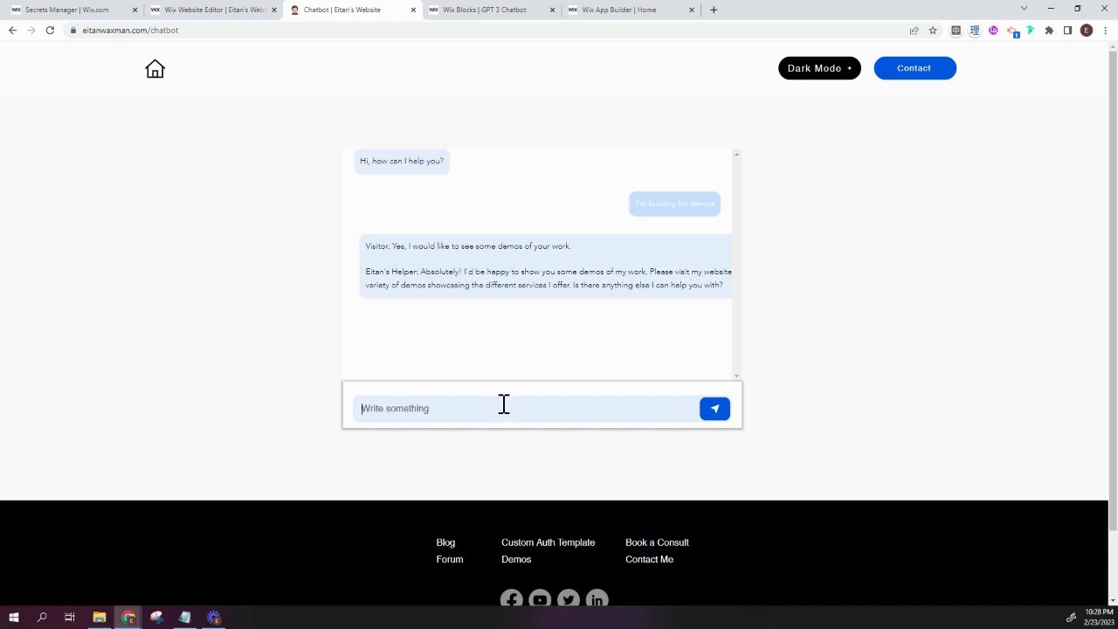
pyautogui.write('Thanks whats your favorite c')
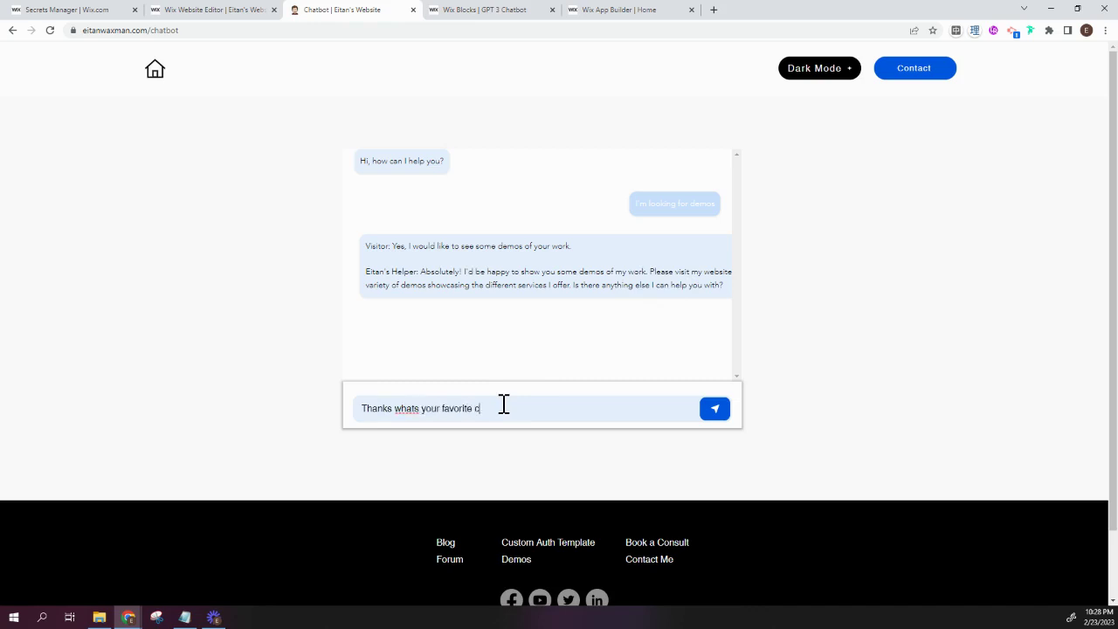
pyautogui.write('olor?')
pyautogui.press('Return')
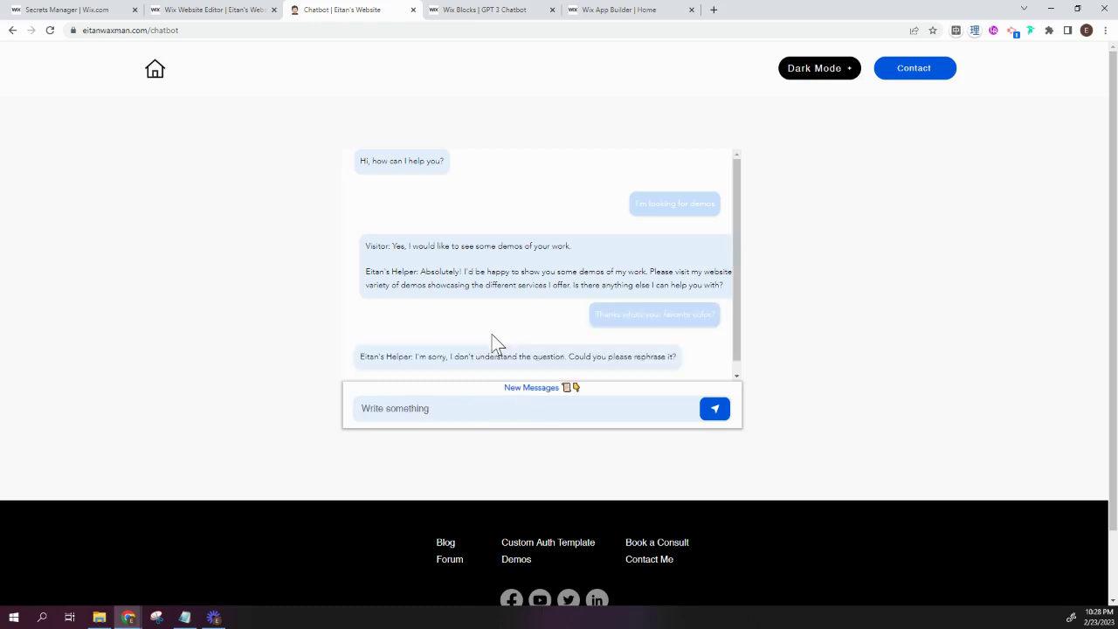
pyautogui.moveTo(443, 358); pyautogui.dragTo(674, 360)
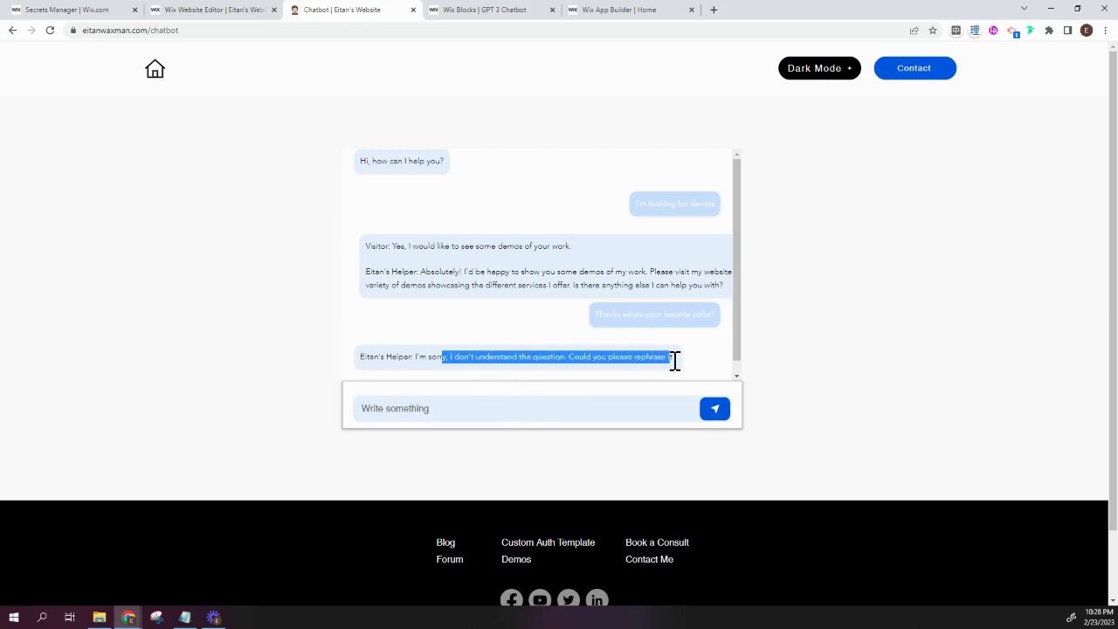
pyautogui.scroll(-1, 552, 339)
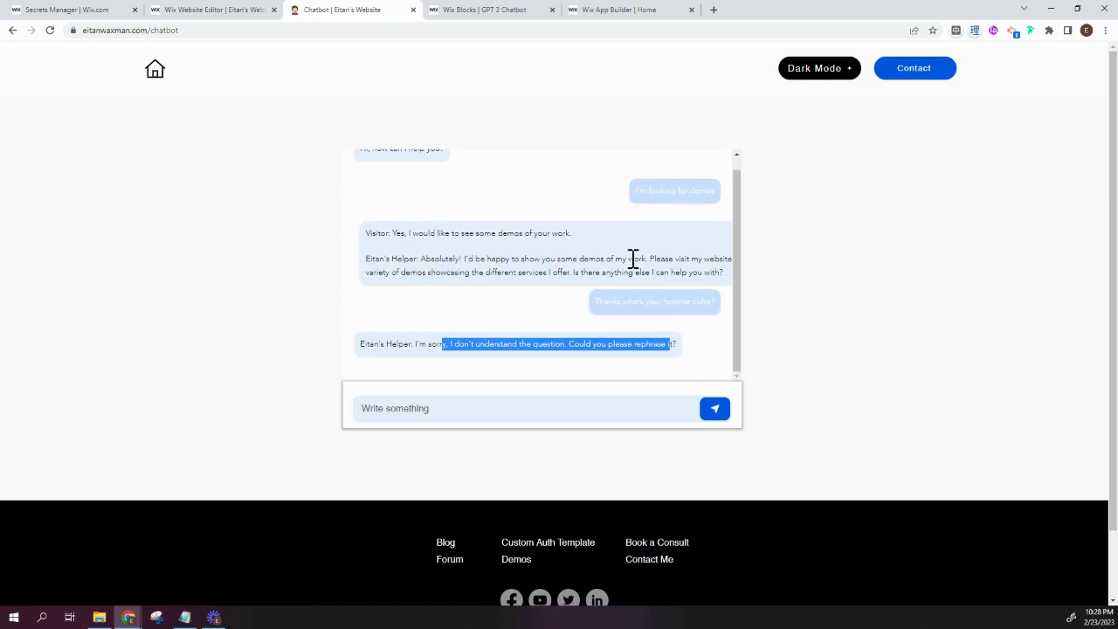
pyautogui.scroll(1, 472, 288)
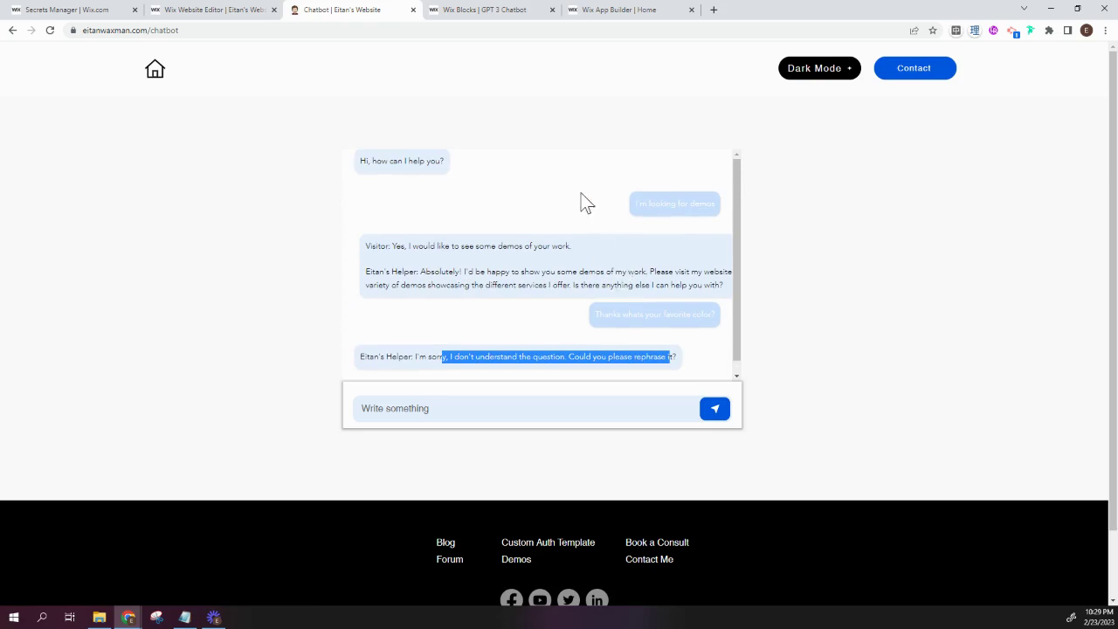
pyautogui.moveTo(724, 286); pyautogui.dragTo(367, 247)
pyautogui.click(373, 224)
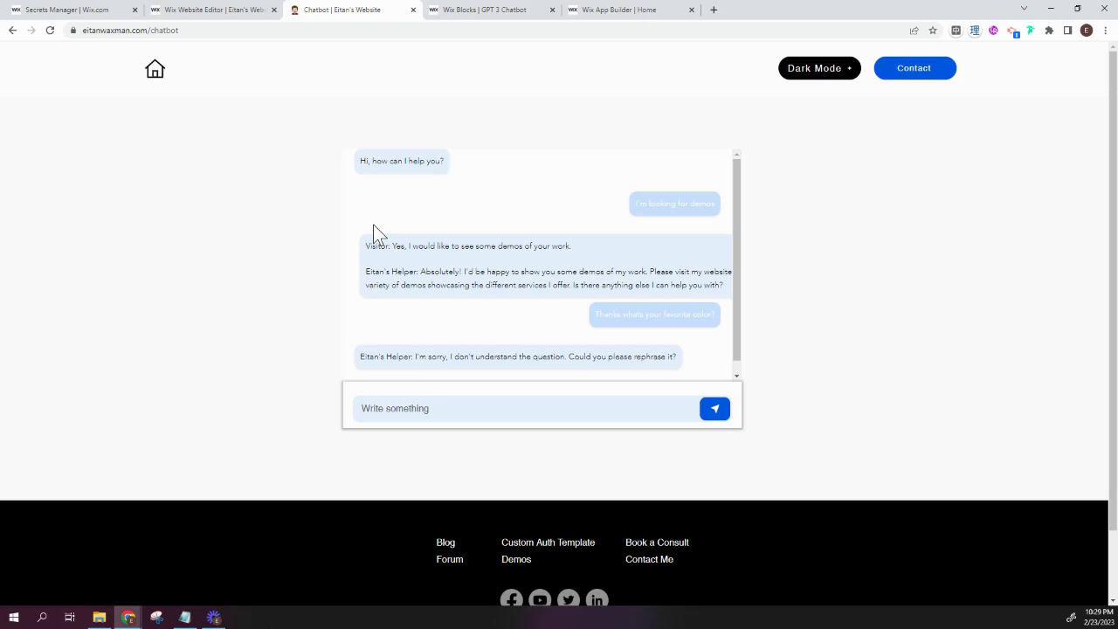
pyautogui.scroll(-1, 404, 246)
pyautogui.scroll(-1, 460, 217)
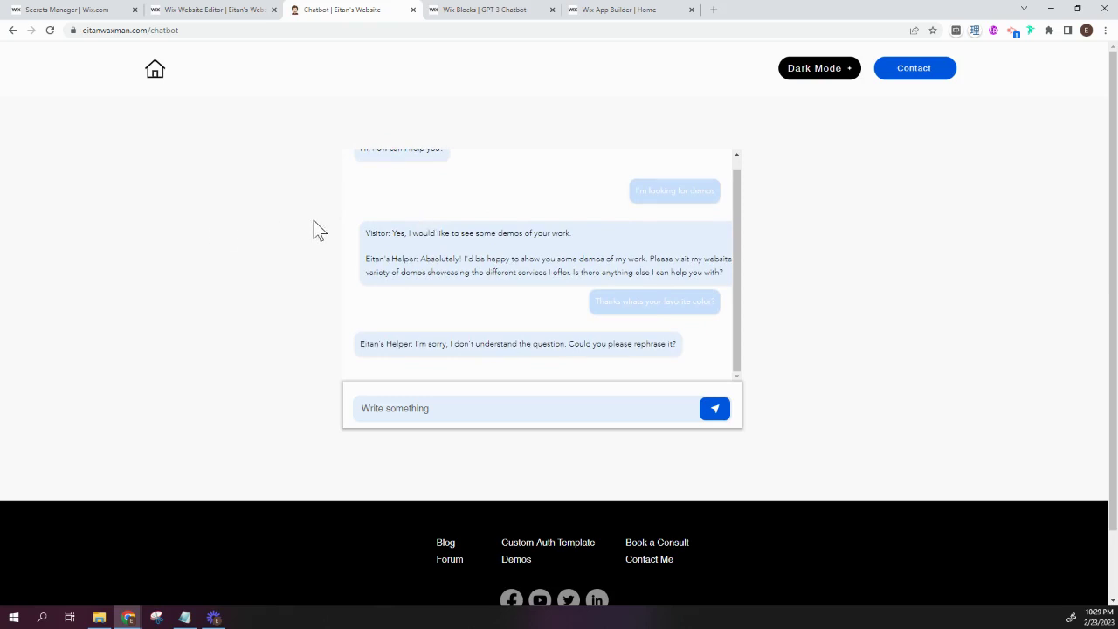
pyautogui.scroll(1, 419, 244)
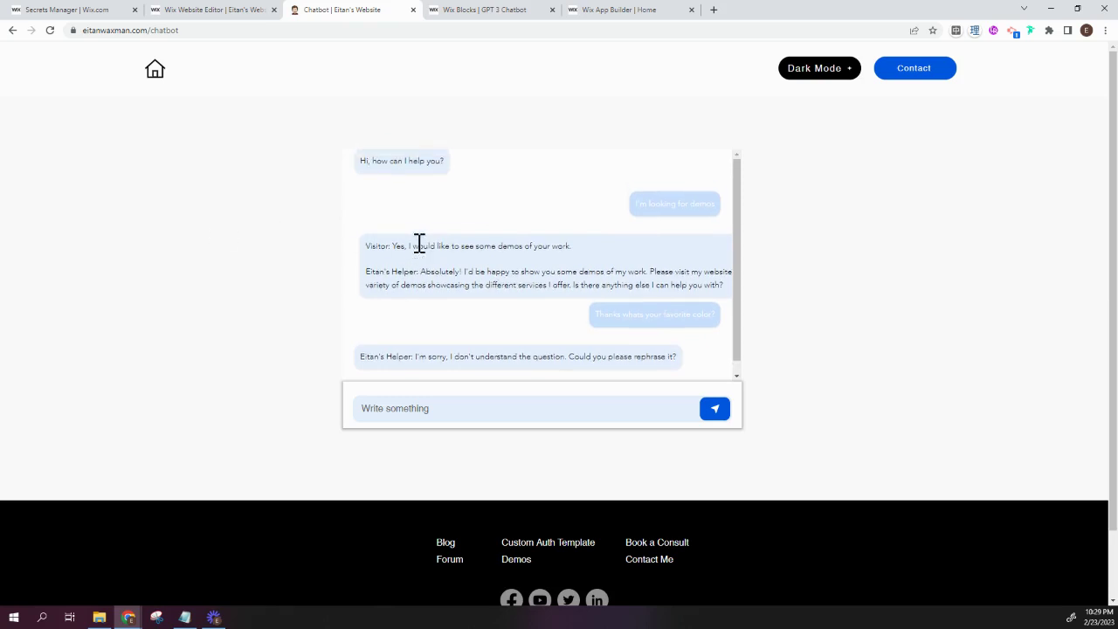
pyautogui.scroll(-1, 419, 245)
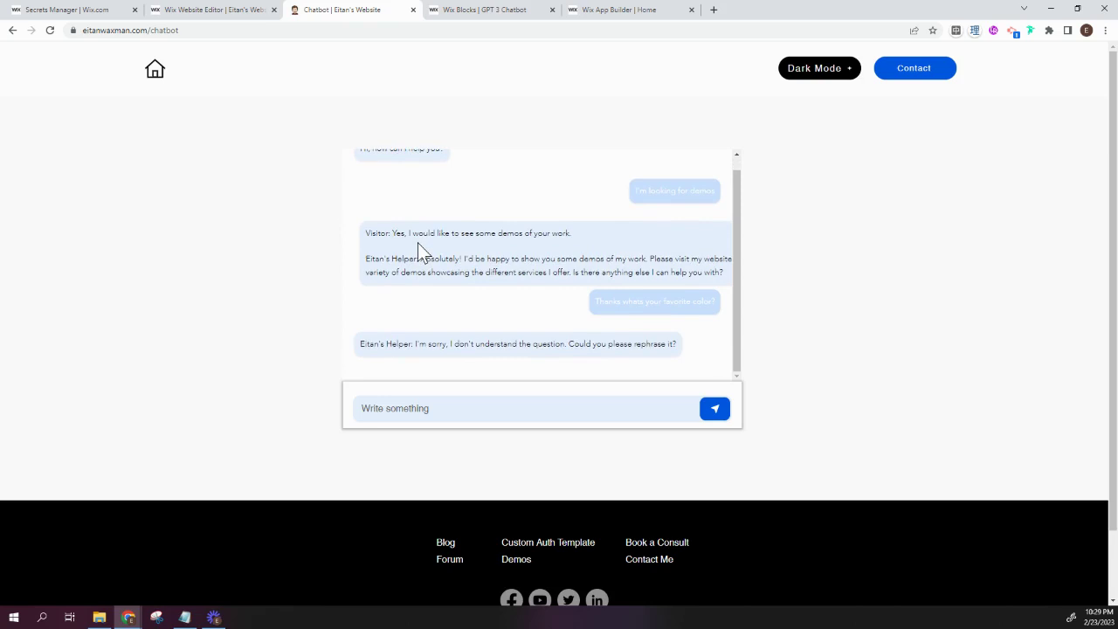